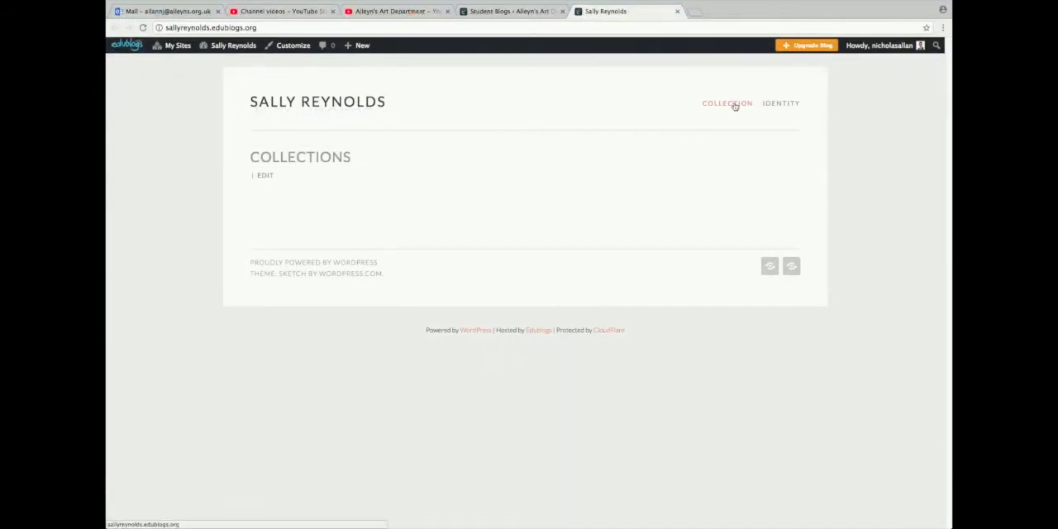
Open the Collections post for editing and enter "My pictures" in its body
{"action": "left_click", "coordinate": [773, 105]}
{"action": "left_click", "coordinate": [264, 176]}
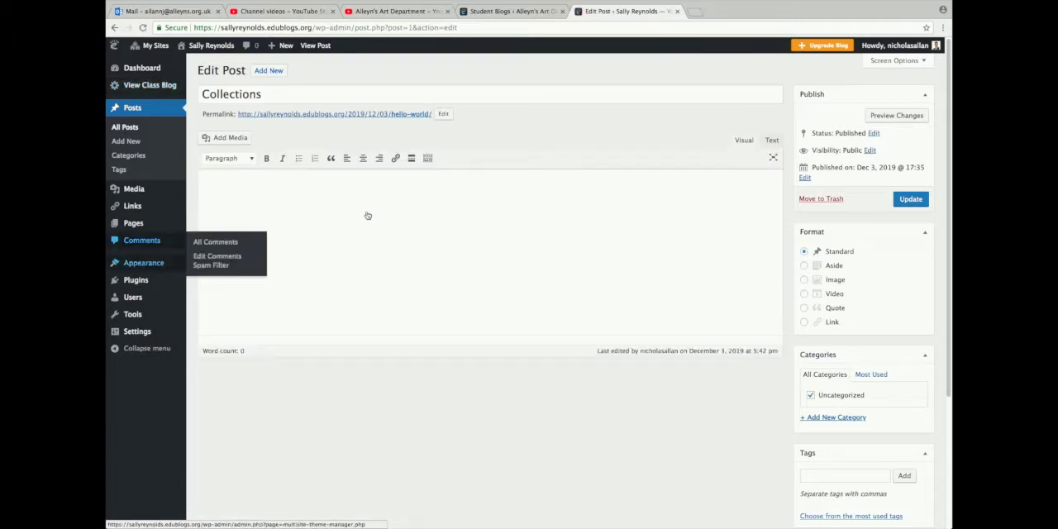
{"action": "left_click", "coordinate": [305, 183]}
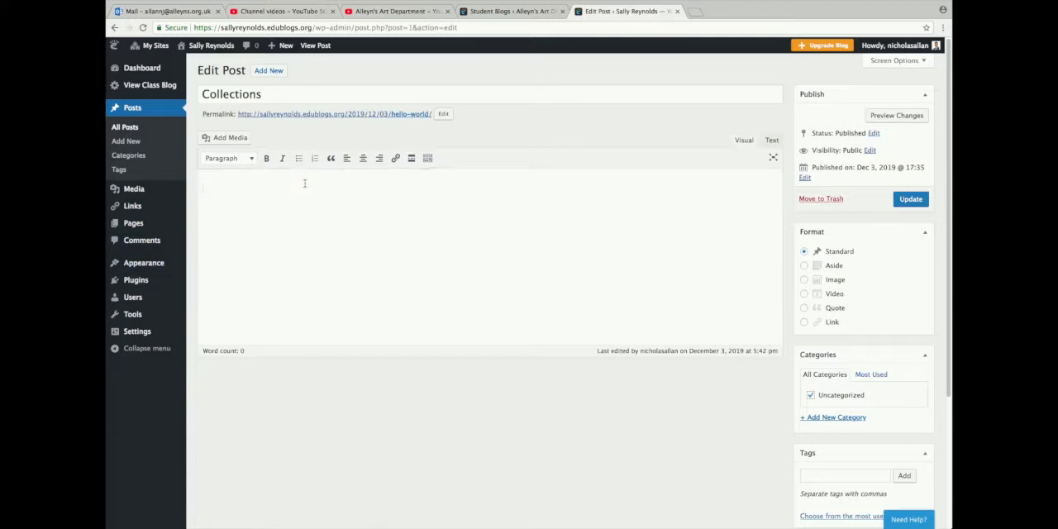
{"action": "type", "text": "My pictures"}
Start a media upload for the post and browse the external drive's Camera footage folder to HK 2018 Easter
{"action": "left_click", "coordinate": [236, 140]}
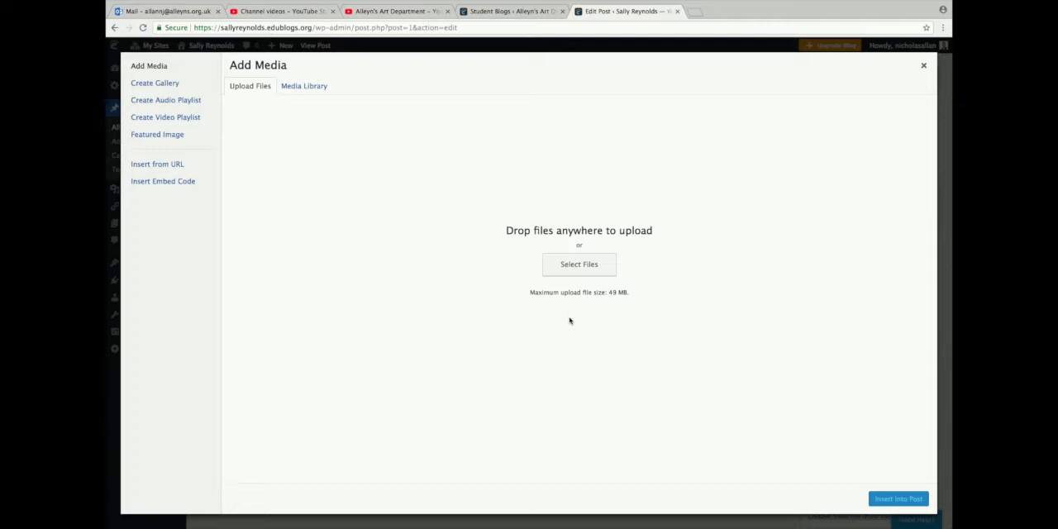
{"action": "left_click", "coordinate": [583, 273]}
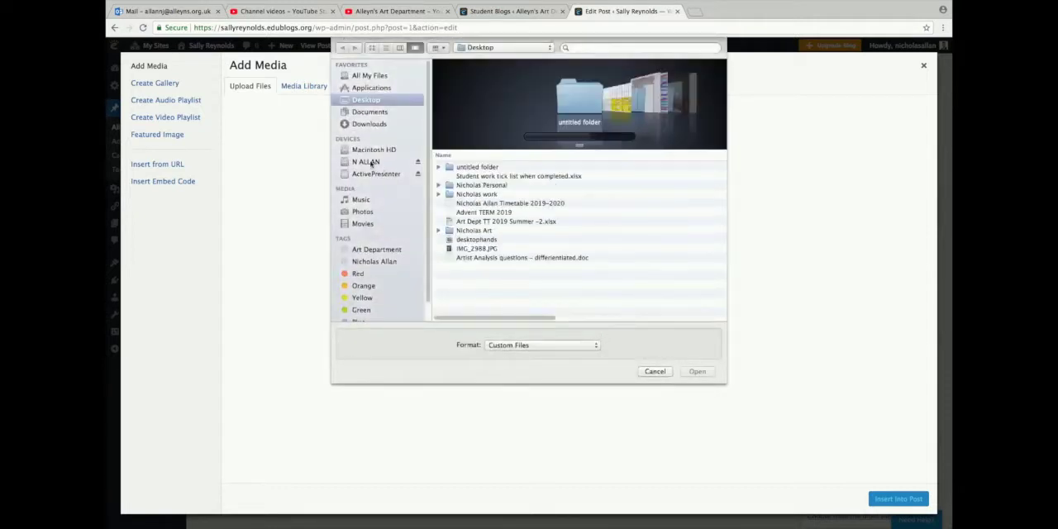
{"action": "left_click", "coordinate": [369, 163]}
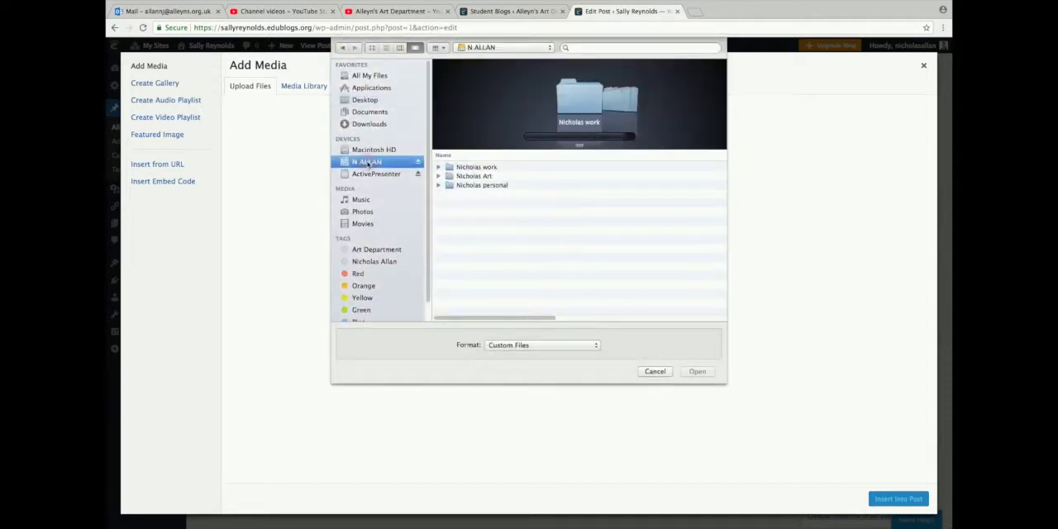
{"action": "double_click", "coordinate": [486, 176]}
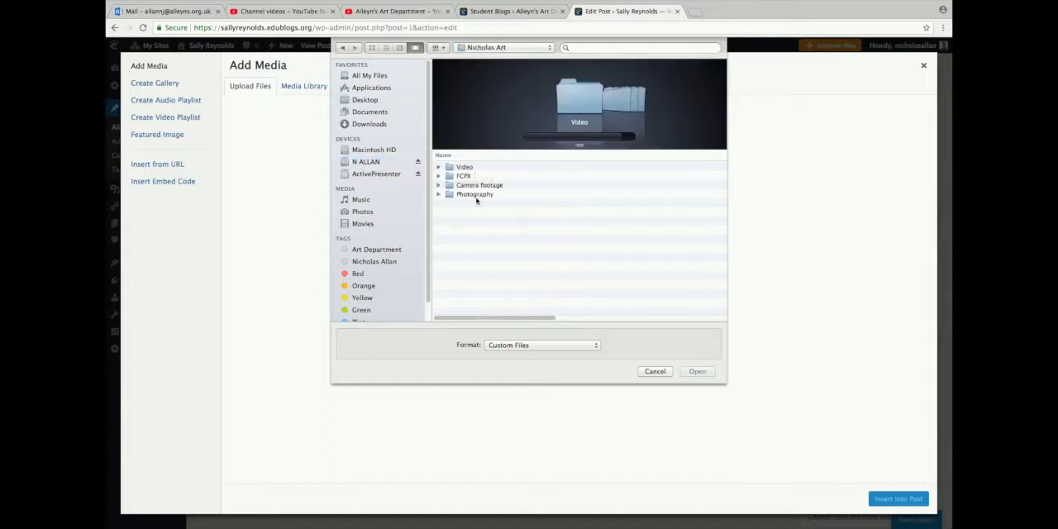
{"action": "double_click", "coordinate": [471, 185]}
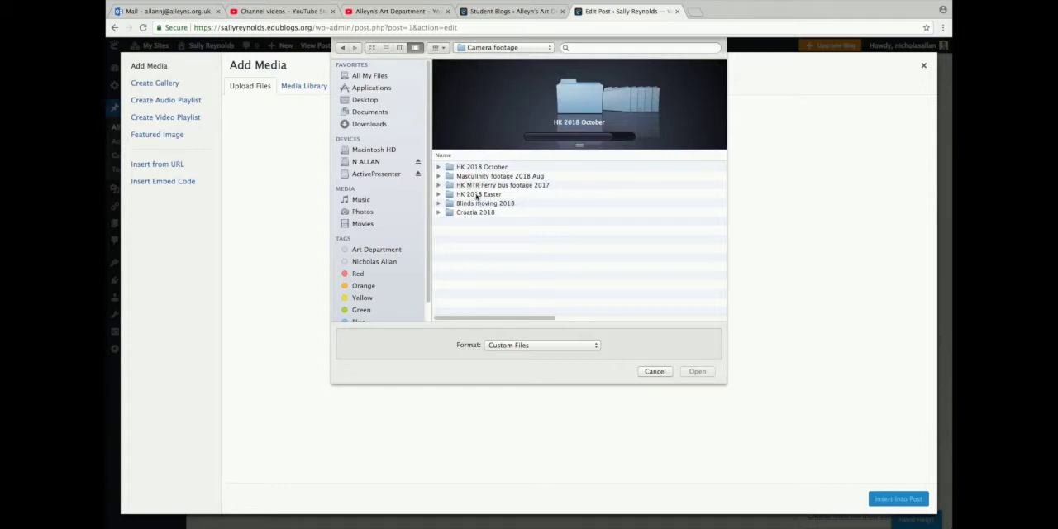
{"action": "double_click", "coordinate": [477, 195]}
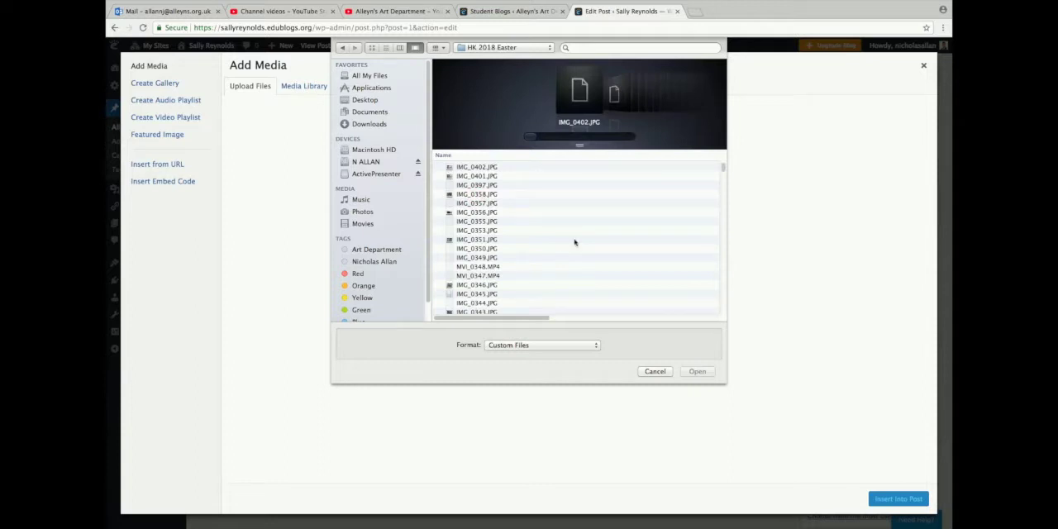
Preview various photos in the HK 2018 Easter folder to choose images for the post
{"action": "scroll", "coordinate": [574, 241], "scroll_direction": "down", "scroll_amount": 3}
{"action": "scroll", "coordinate": [574, 242], "scroll_direction": "up", "scroll_amount": 3}
{"action": "scroll", "coordinate": [573, 242], "scroll_direction": "down", "scroll_amount": 15}
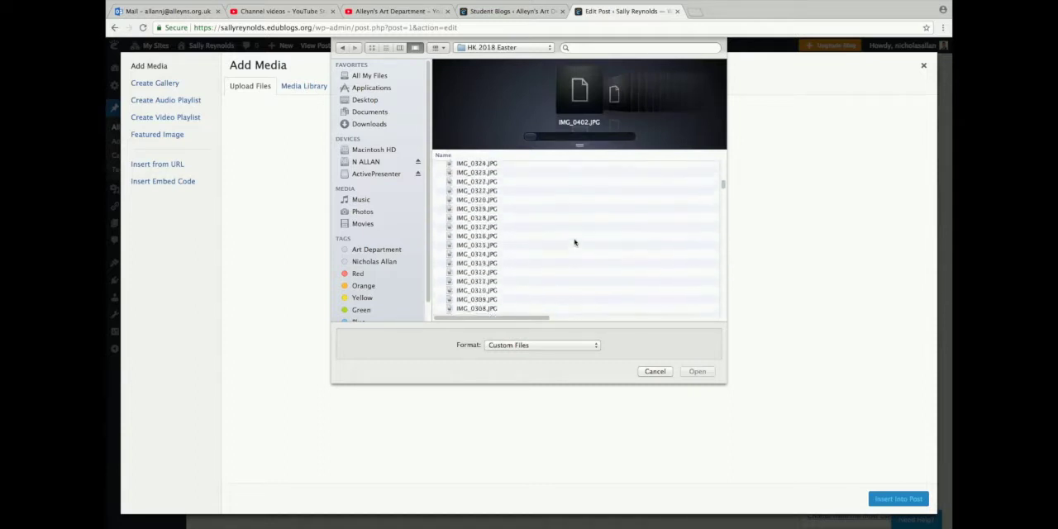
{"action": "left_click", "coordinate": [460, 243]}
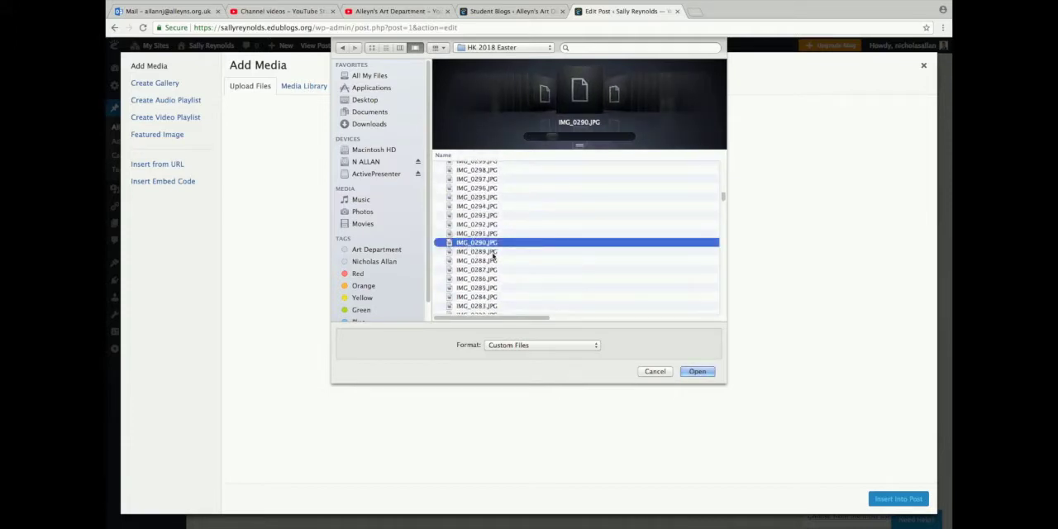
{"action": "scroll", "coordinate": [492, 255], "scroll_direction": "down", "scroll_amount": 5}
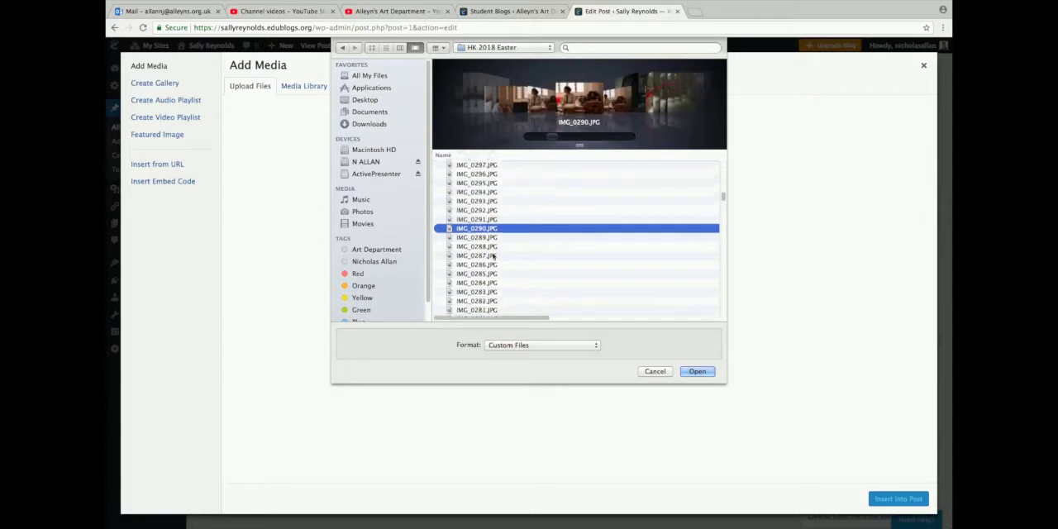
{"action": "left_click", "coordinate": [491, 248]}
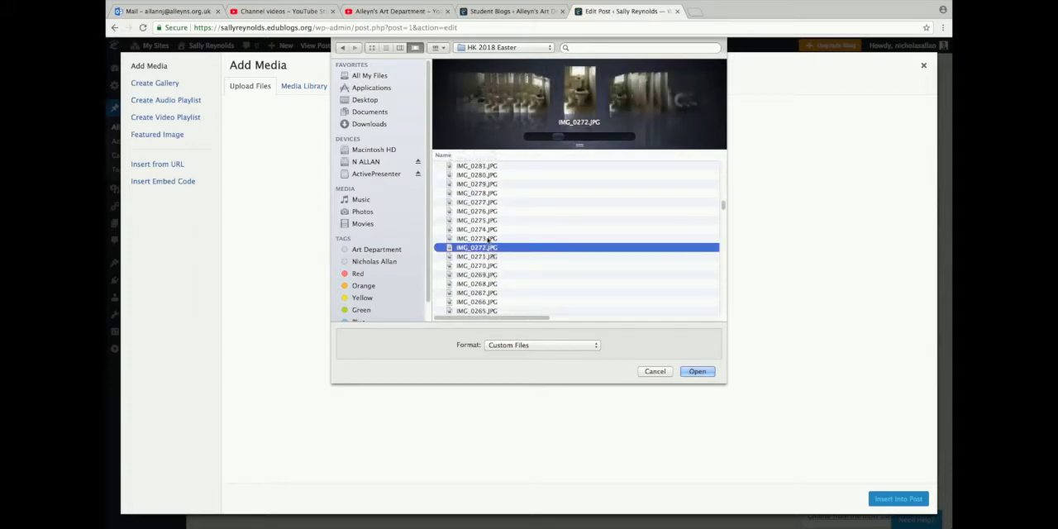
{"action": "left_click", "coordinate": [489, 220]}
{"action": "left_click", "coordinate": [497, 277]}
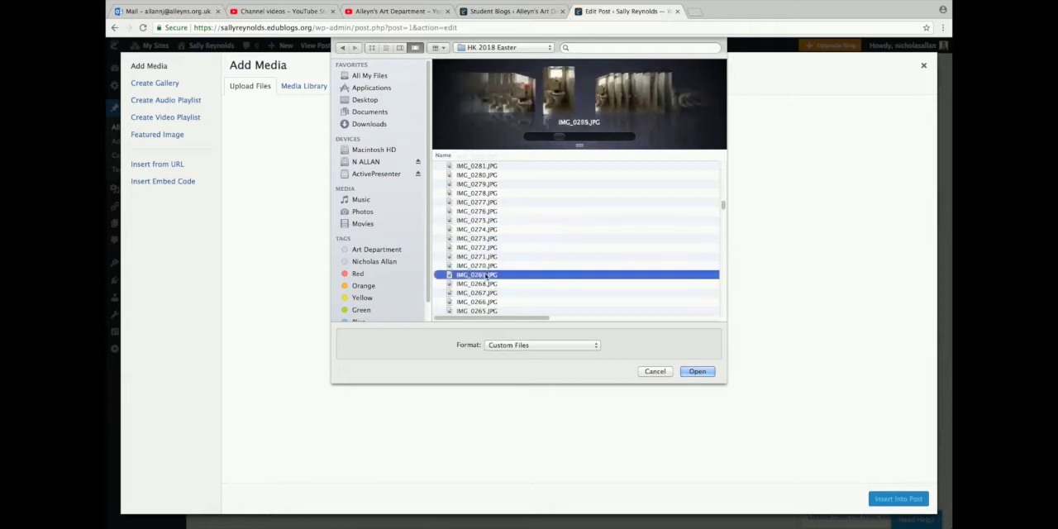
{"action": "scroll", "coordinate": [487, 277], "scroll_direction": "down", "scroll_amount": 5}
{"action": "left_click", "coordinate": [486, 277]}
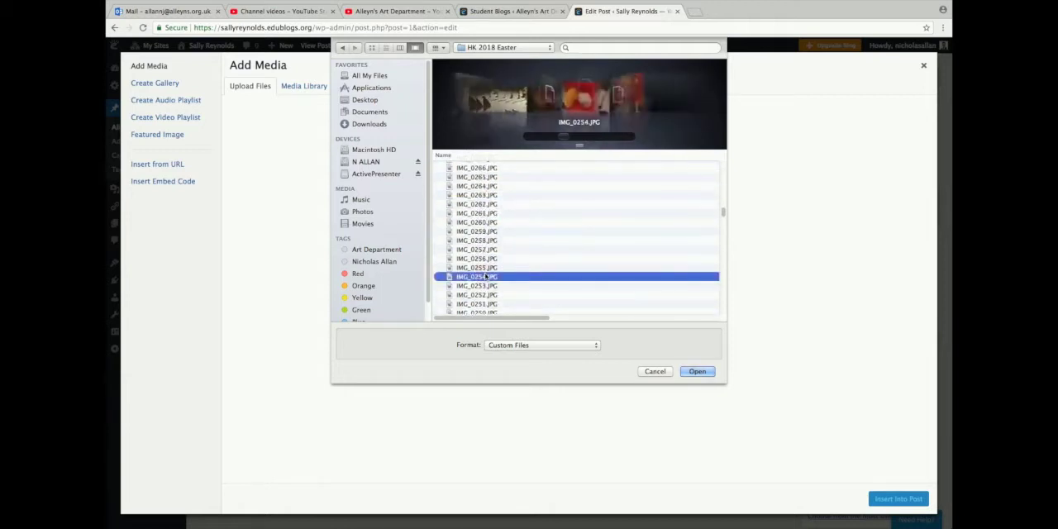
{"action": "scroll", "coordinate": [486, 277], "scroll_direction": "down", "scroll_amount": 3}
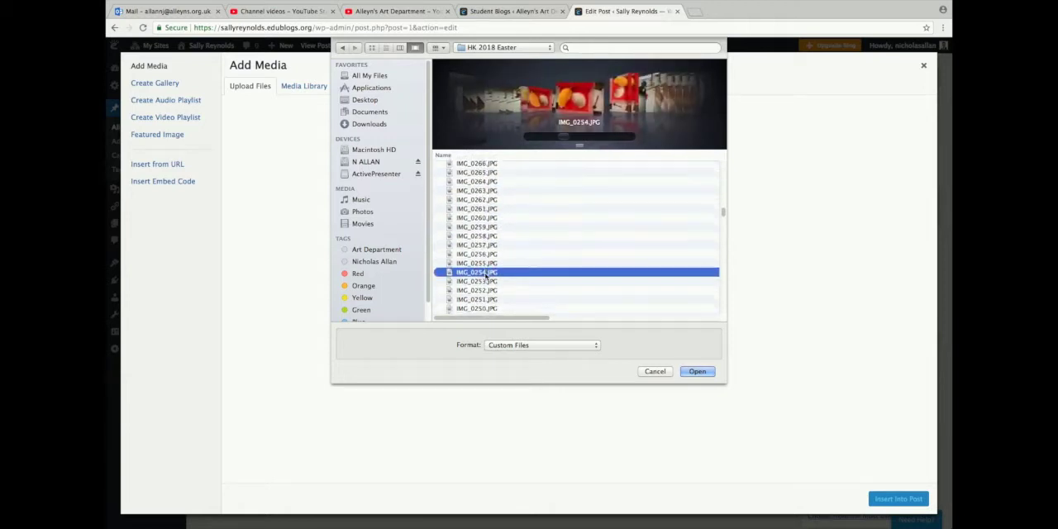
{"action": "scroll", "coordinate": [486, 276], "scroll_direction": "down", "scroll_amount": 5}
{"action": "left_click", "coordinate": [486, 267]}
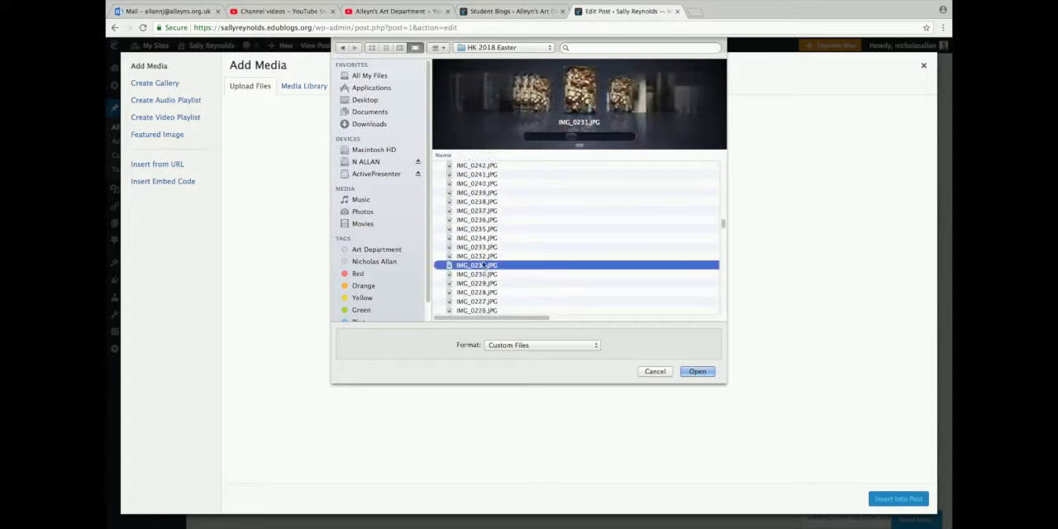
{"action": "left_click", "coordinate": [471, 229]}
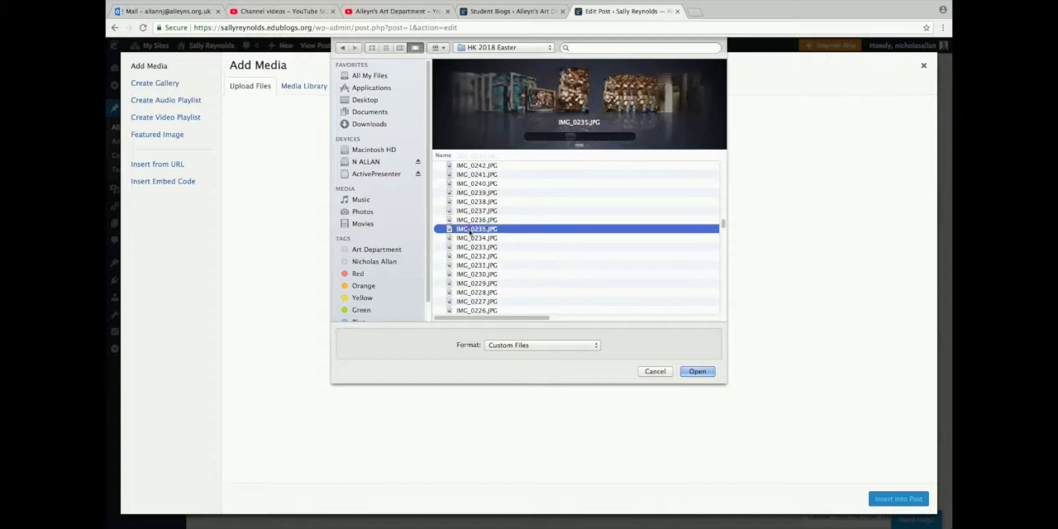
{"action": "left_click", "coordinate": [469, 192]}
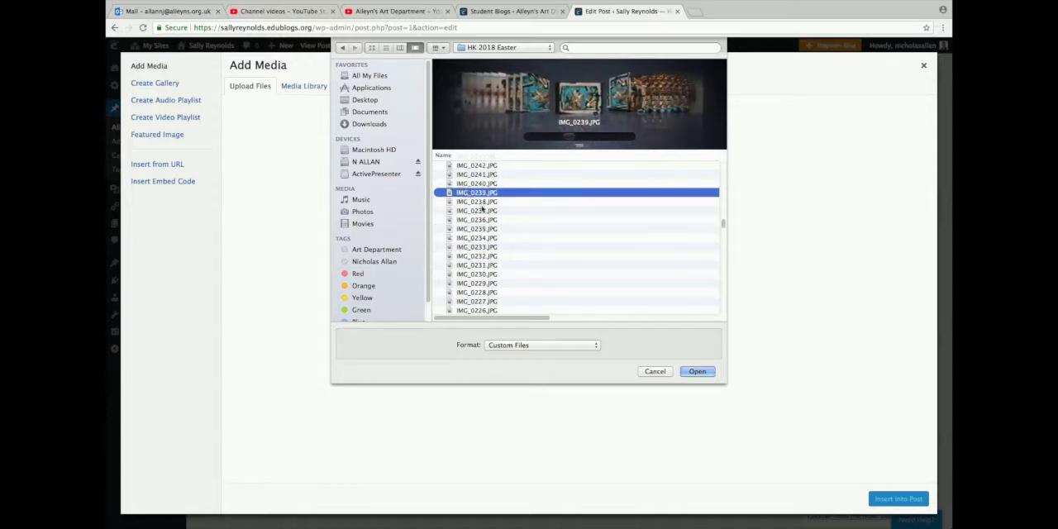
{"action": "scroll", "coordinate": [473, 197], "scroll_direction": "up", "scroll_amount": 3}
Select the range of files from IMG_0243.JPG through IMG_0214.JPG and upload them to the media library
{"action": "left_click", "coordinate": [478, 195]}
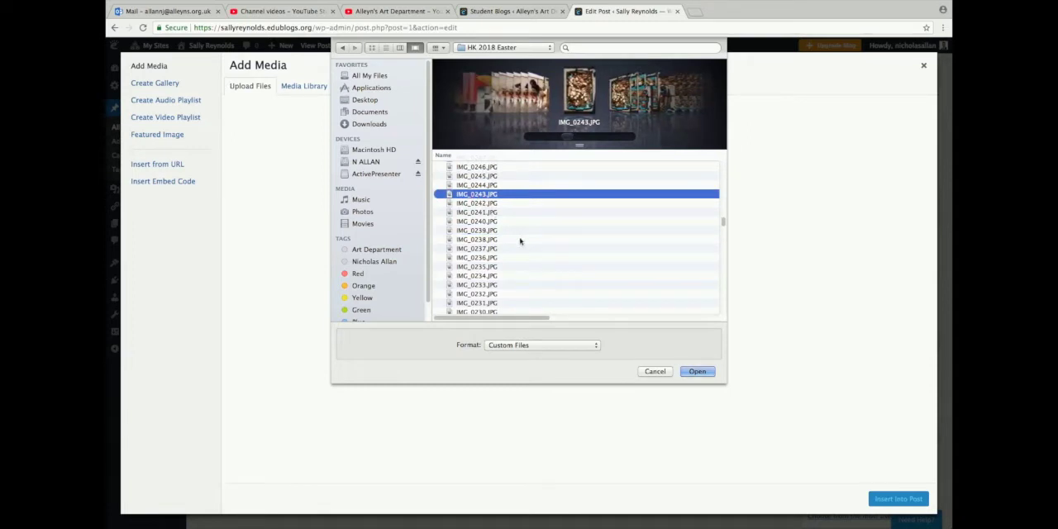
{"action": "scroll", "coordinate": [525, 285], "scroll_direction": "right", "scroll_amount": 2}
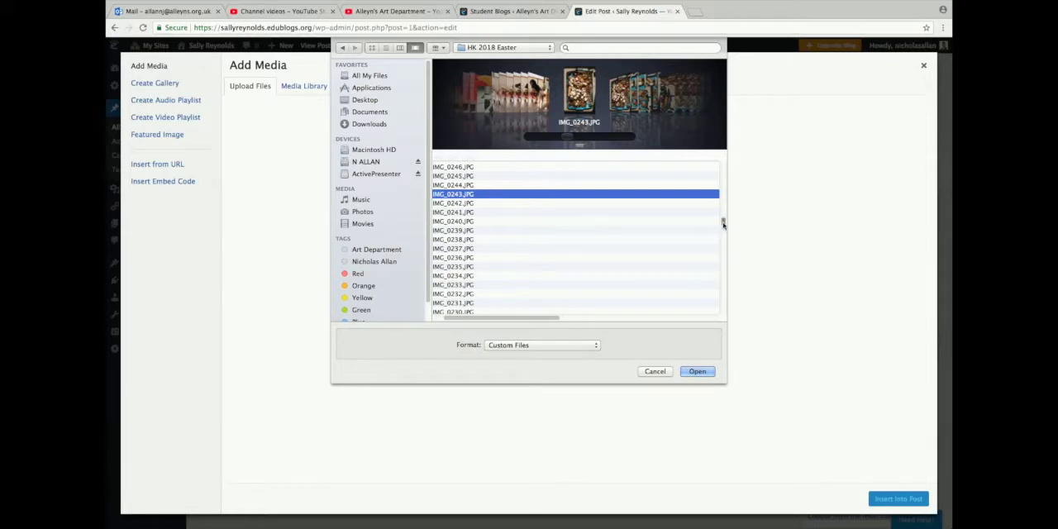
{"action": "left_click_drag", "start_coordinate": [723, 220], "coordinate": [596, 241]}
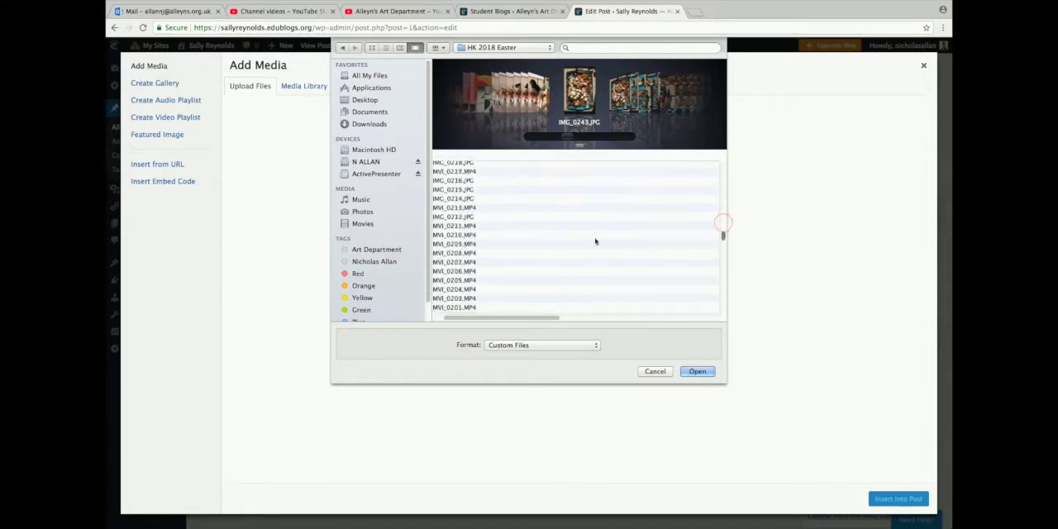
{"action": "left_click", "coordinate": [464, 201], "text": "shift"}
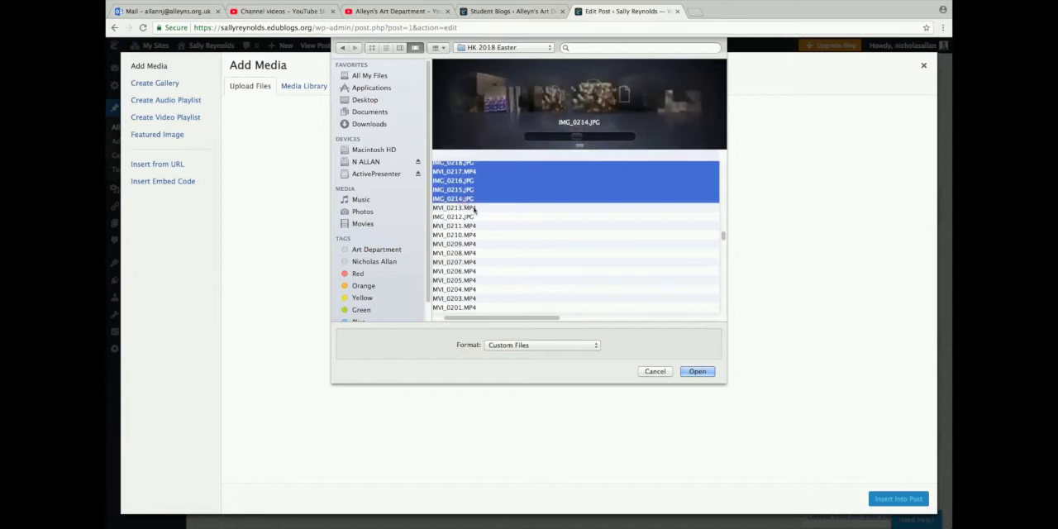
{"action": "left_click", "coordinate": [691, 372]}
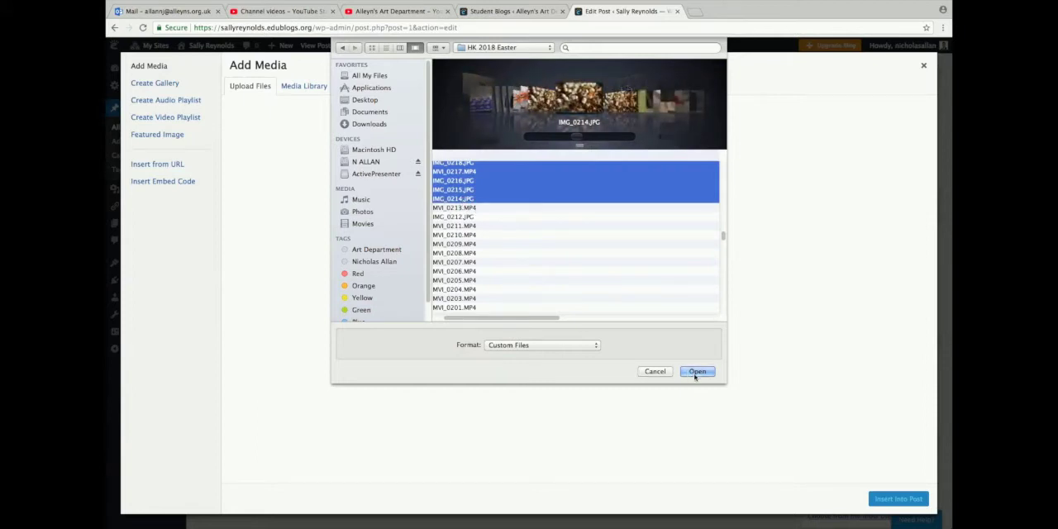
{"action": "left_click", "coordinate": [695, 376]}
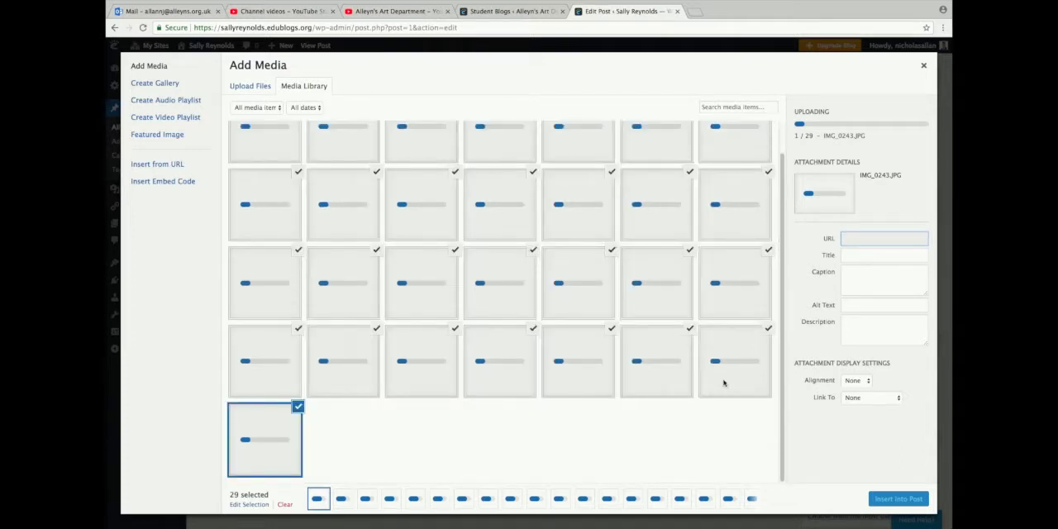
Create a new gallery from the uploaded images
{"action": "scroll", "coordinate": [724, 382], "scroll_direction": "up", "scroll_amount": 1}
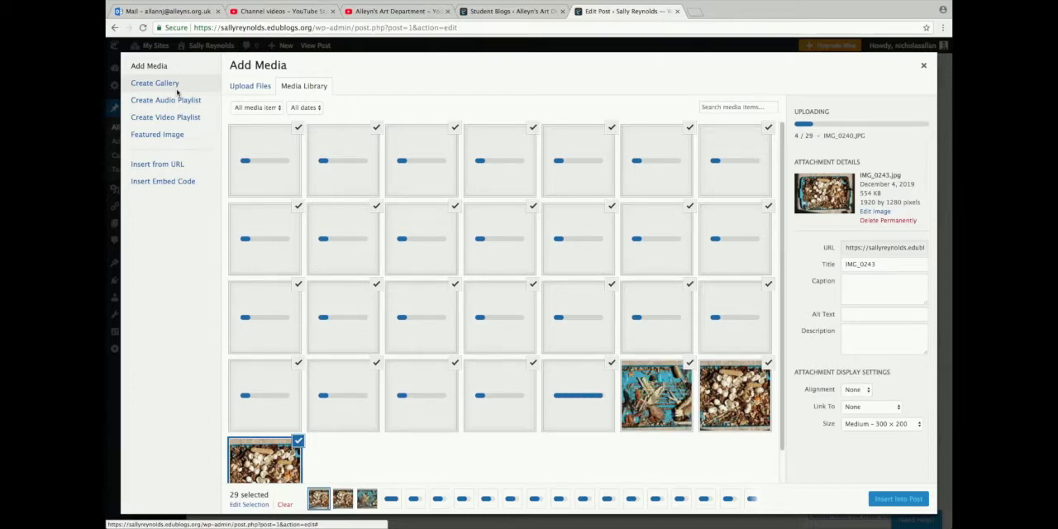
{"action": "left_click", "coordinate": [162, 83]}
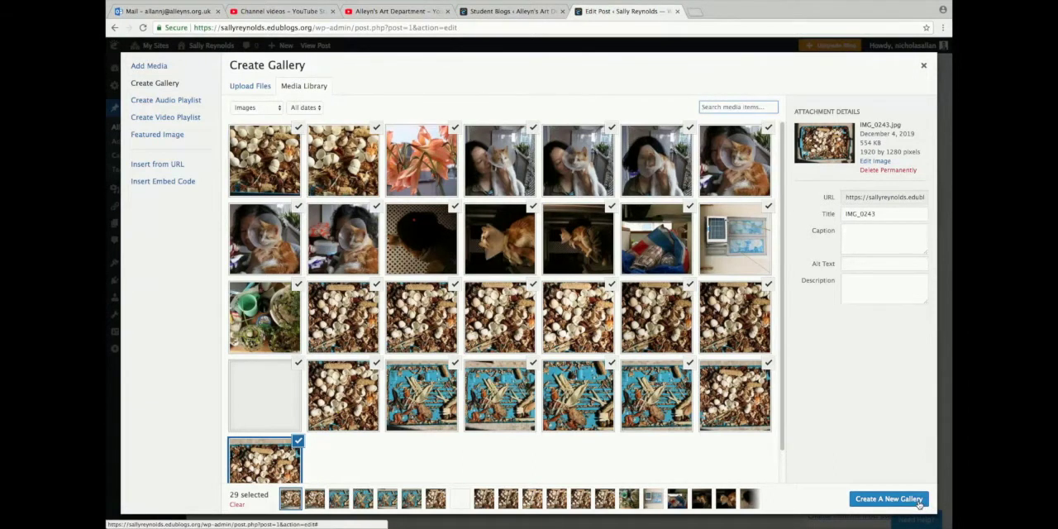
{"action": "left_click", "coordinate": [888, 499]}
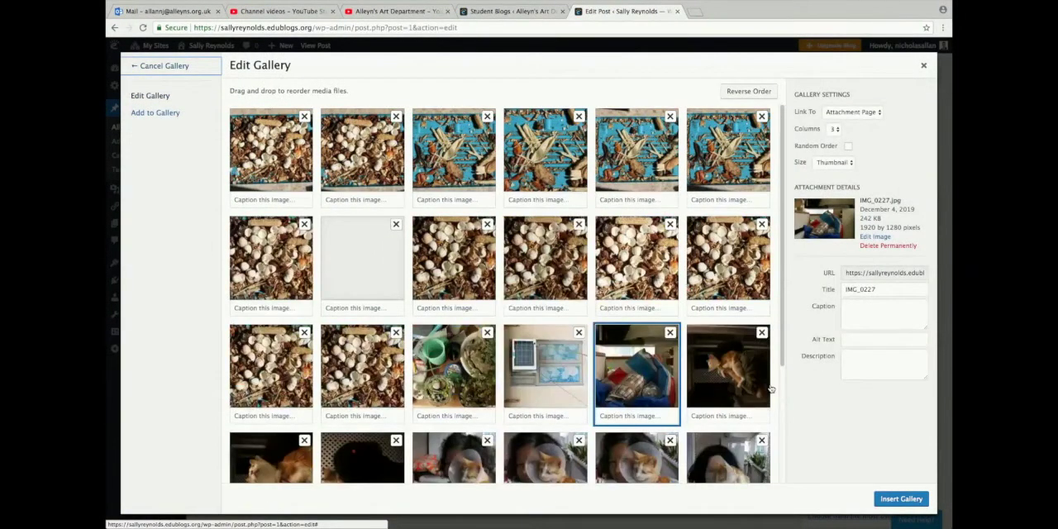
Remove the solar panel photo, the blank image and the first woman-with-cat photo from the gallery
{"action": "scroll", "coordinate": [769, 388], "scroll_direction": "down", "scroll_amount": 3}
{"action": "scroll", "coordinate": [769, 389], "scroll_direction": "up", "scroll_amount": 3}
{"action": "left_click", "coordinate": [579, 332]}
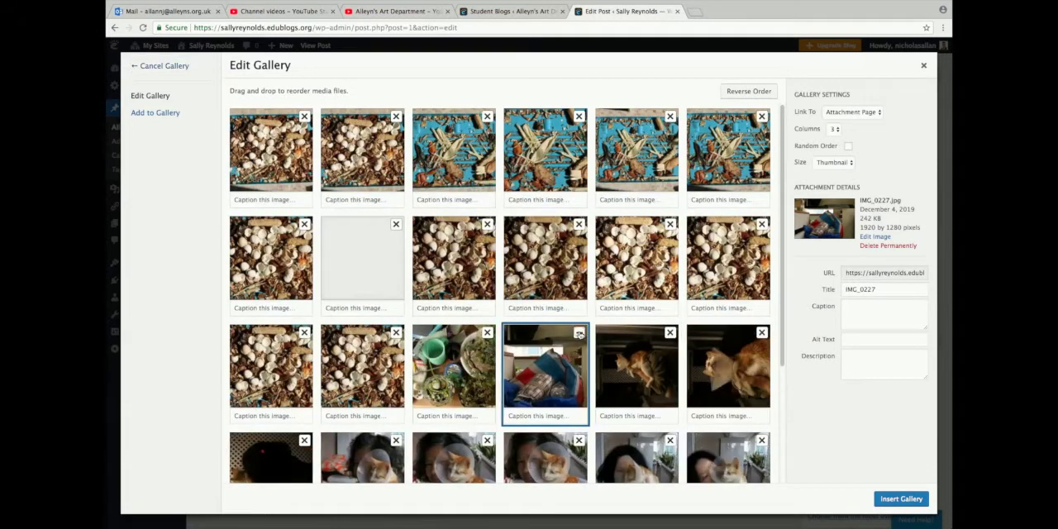
{"action": "left_click", "coordinate": [396, 225]}
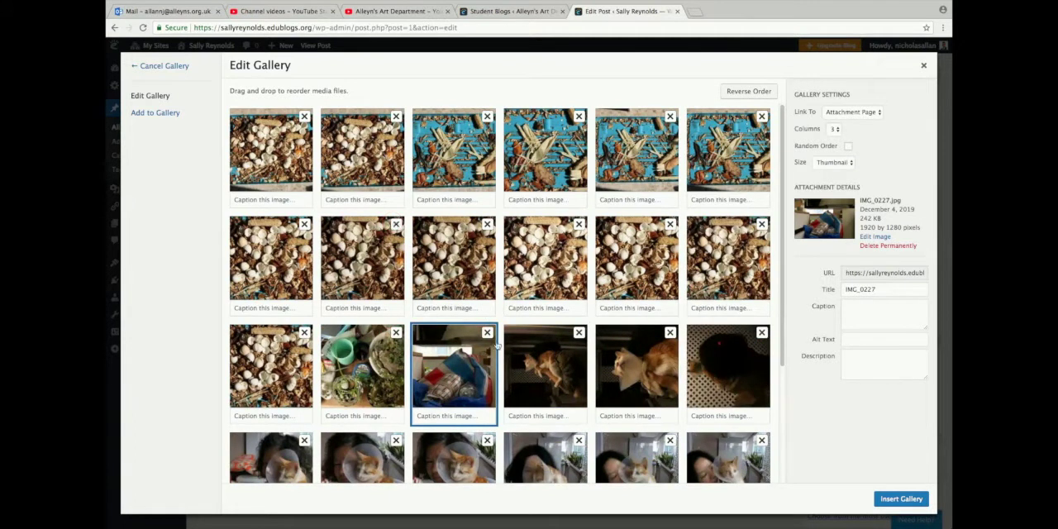
{"action": "scroll", "coordinate": [400, 448], "scroll_direction": "down", "scroll_amount": 3}
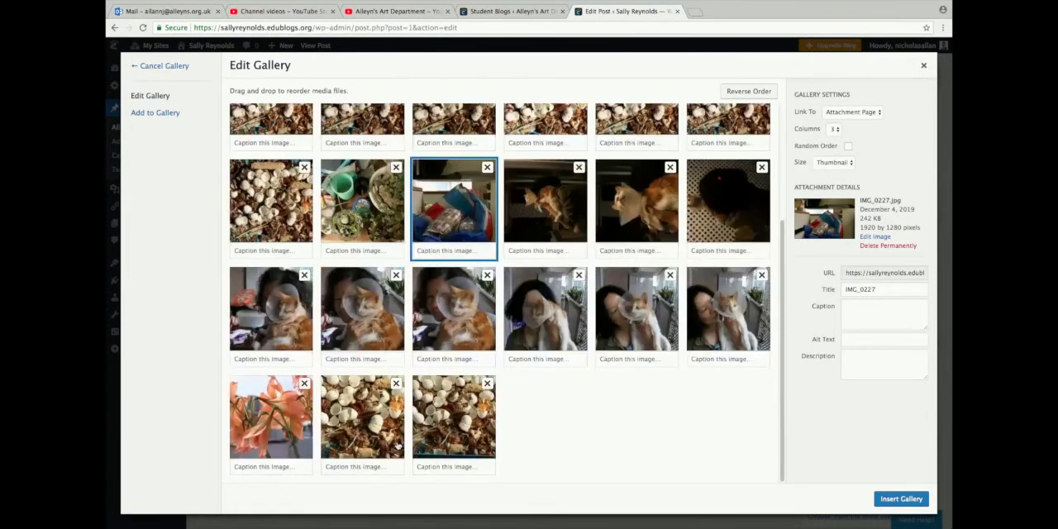
{"action": "left_click", "coordinate": [398, 392]}
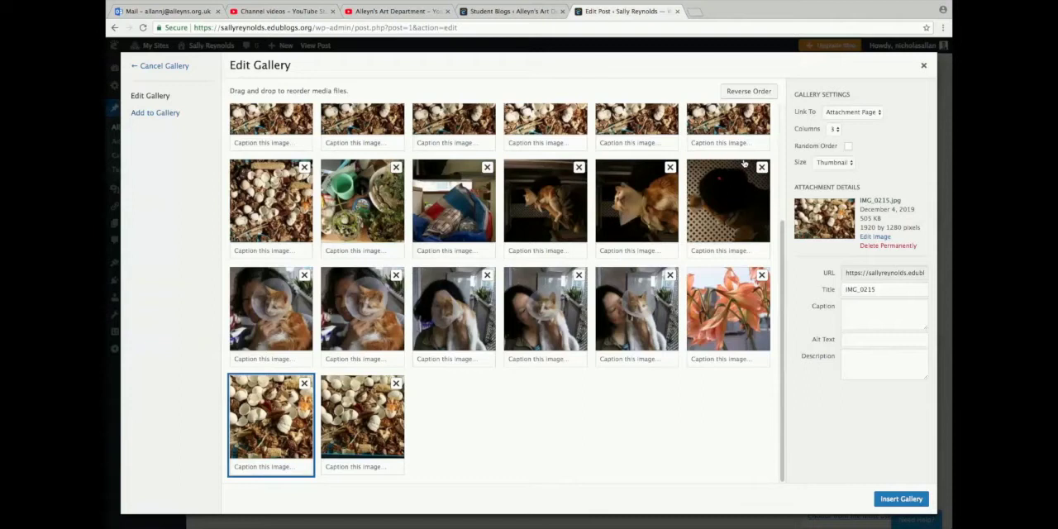
Keep the gallery at 3 columns and remove the blue packaging photo and the shell photo beside the plants
{"action": "left_click_drag", "start_coordinate": [783, 234], "coordinate": [783, 122]}
{"action": "left_click", "coordinate": [782, 116]}
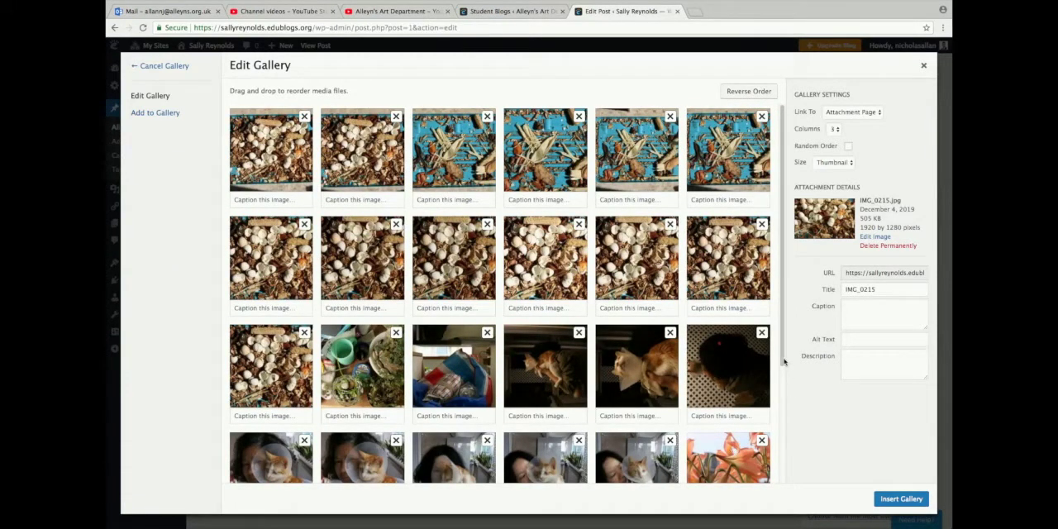
{"action": "left_click_drag", "start_coordinate": [782, 357], "coordinate": [783, 479]}
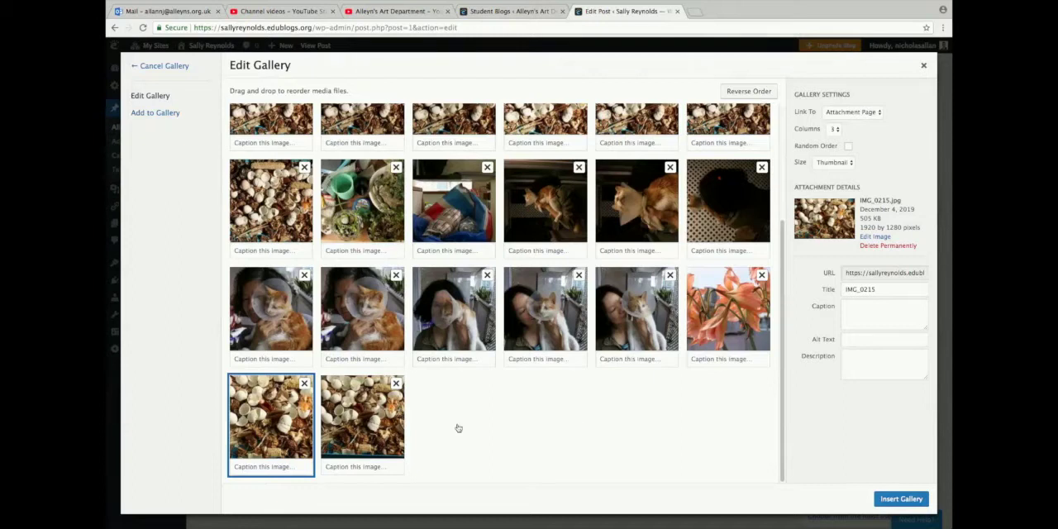
{"action": "left_click", "coordinate": [836, 129]}
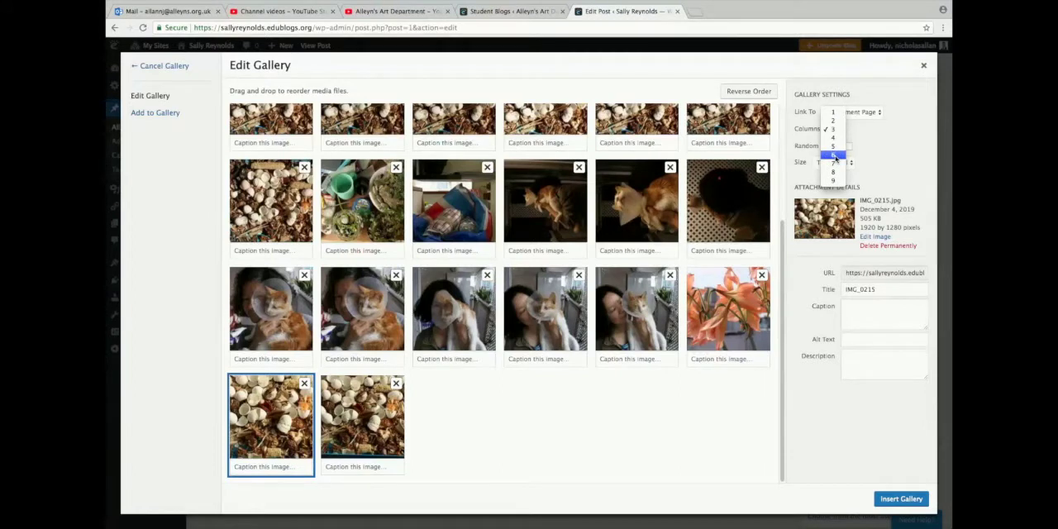
{"action": "left_click", "coordinate": [835, 130]}
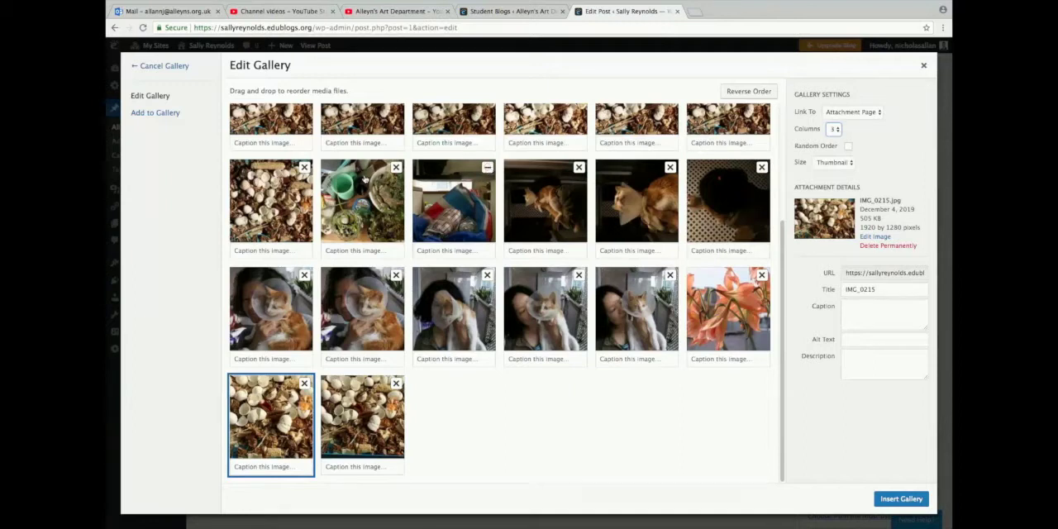
{"action": "left_click", "coordinate": [305, 168]}
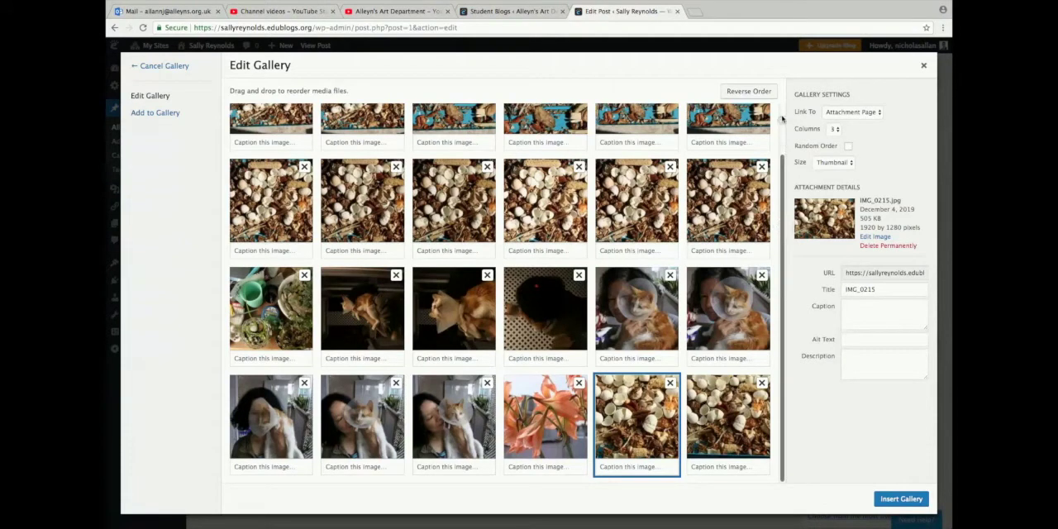
Set the gallery to 8 columns and insert it into the post
{"action": "scroll", "coordinate": [783, 119], "scroll_direction": "up", "scroll_amount": 2}
{"action": "left_click", "coordinate": [834, 129]}
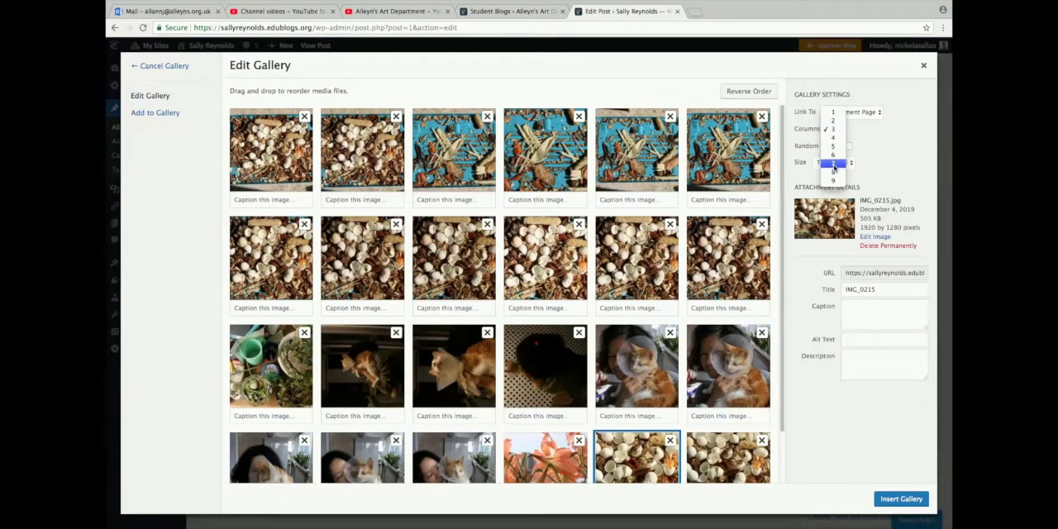
{"action": "left_click", "coordinate": [835, 173]}
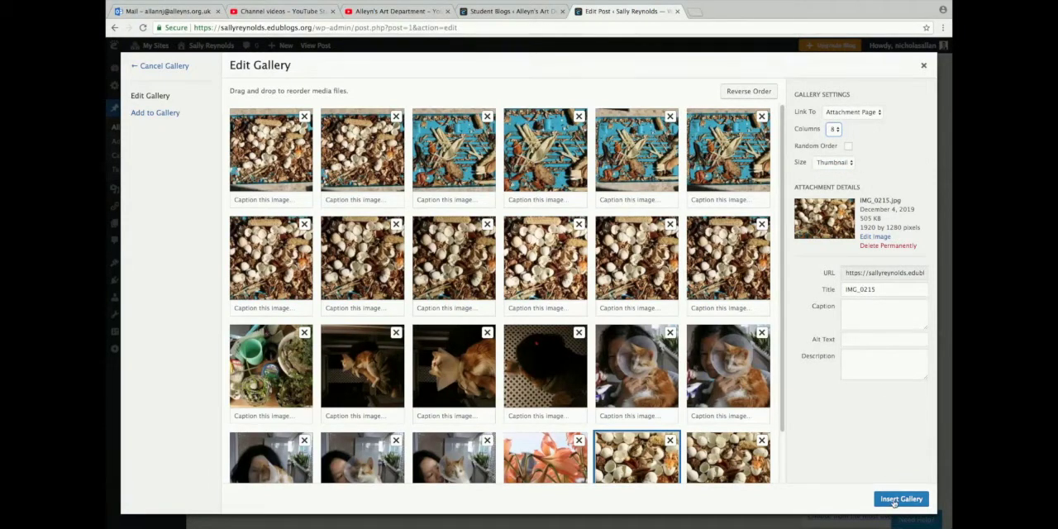
{"action": "left_click", "coordinate": [893, 501]}
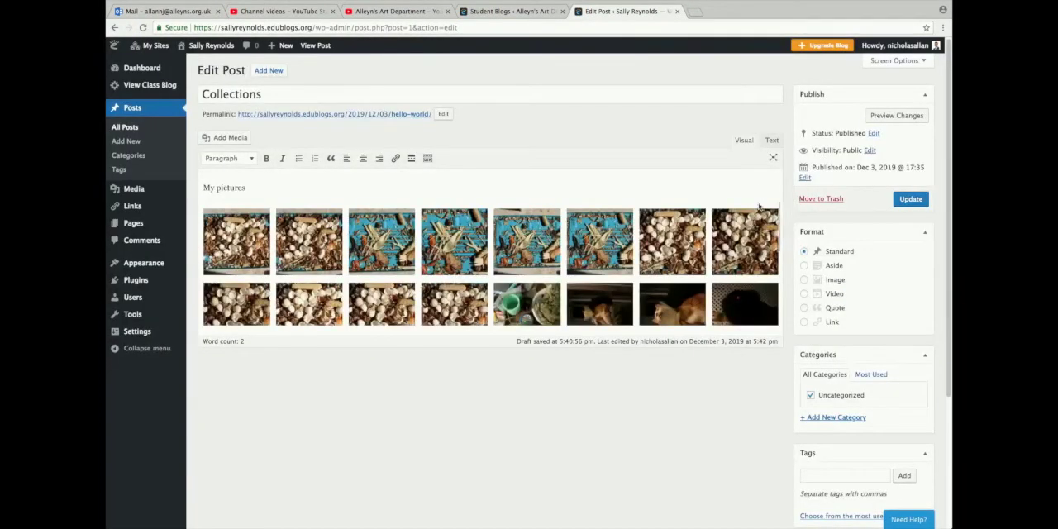
{"action": "scroll", "coordinate": [763, 228], "scroll_direction": "down", "scroll_amount": 3}
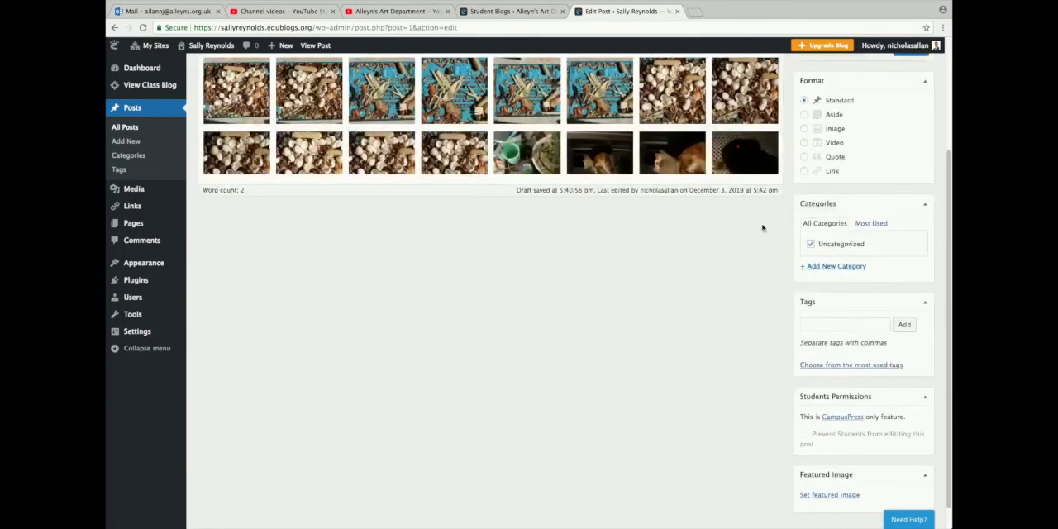
{"action": "scroll", "coordinate": [762, 228], "scroll_direction": "up", "scroll_amount": 1}
{"action": "scroll", "coordinate": [762, 228], "scroll_direction": "up", "scroll_amount": 1}
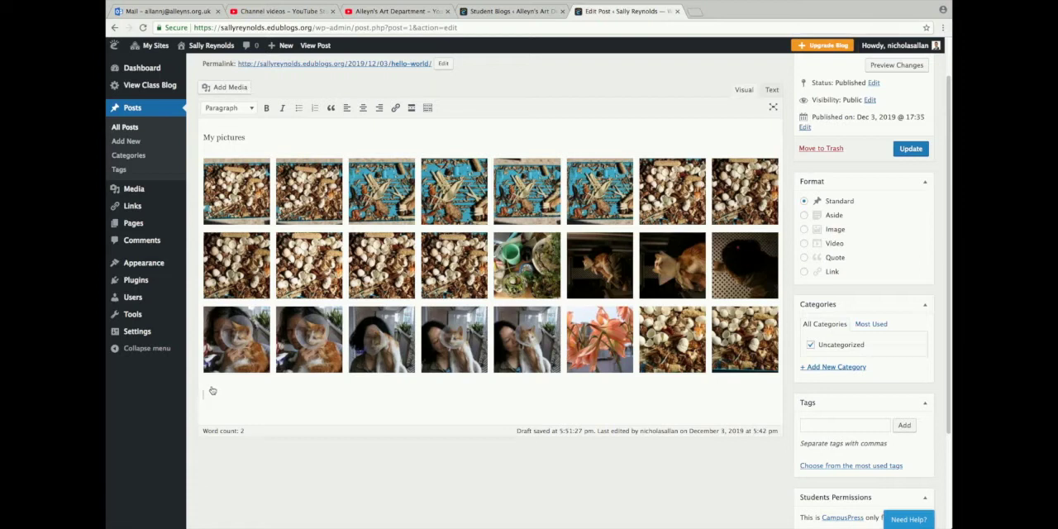
{"action": "left_click", "coordinate": [248, 139]}
{"action": "key", "text": "Return"}
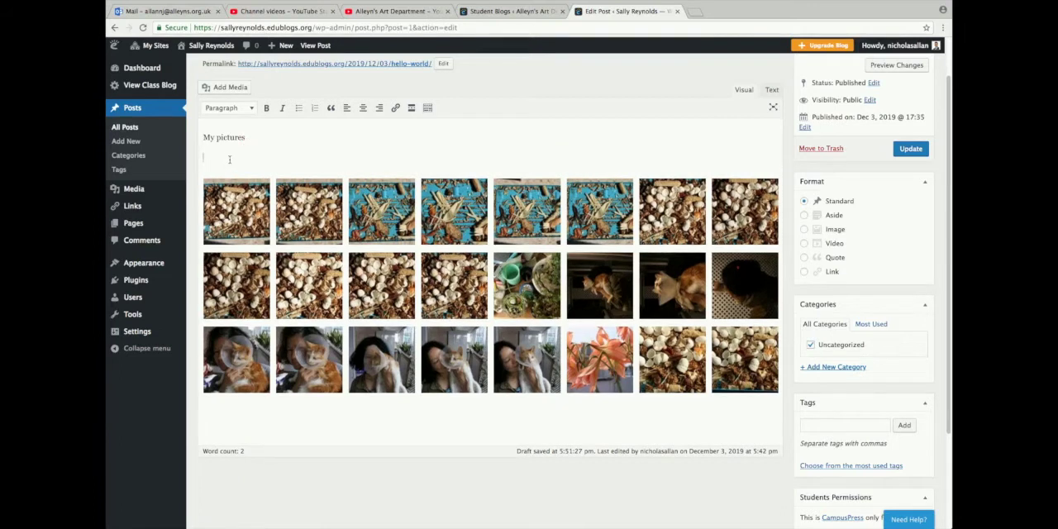
{"action": "key", "text": "BackSpace"}
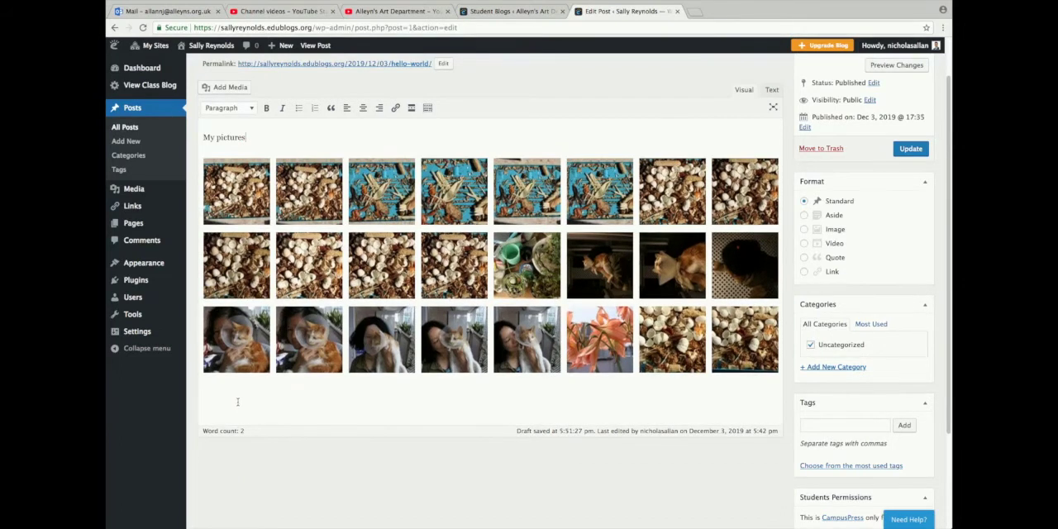
Insert the cat photo IMG_0225 from the media library below the gallery at Large – 764 × 510 size
{"action": "left_click", "coordinate": [237, 402]}
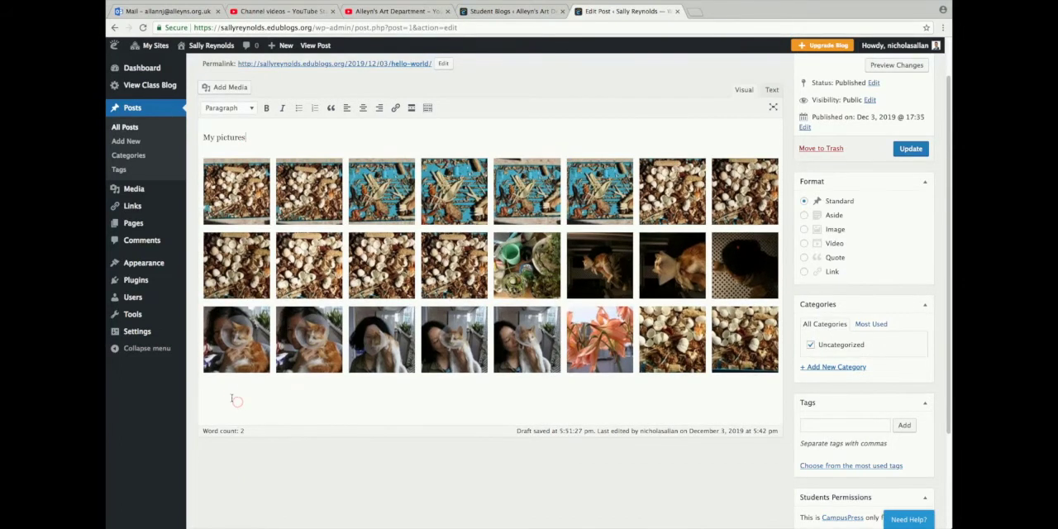
{"action": "left_click", "coordinate": [241, 88]}
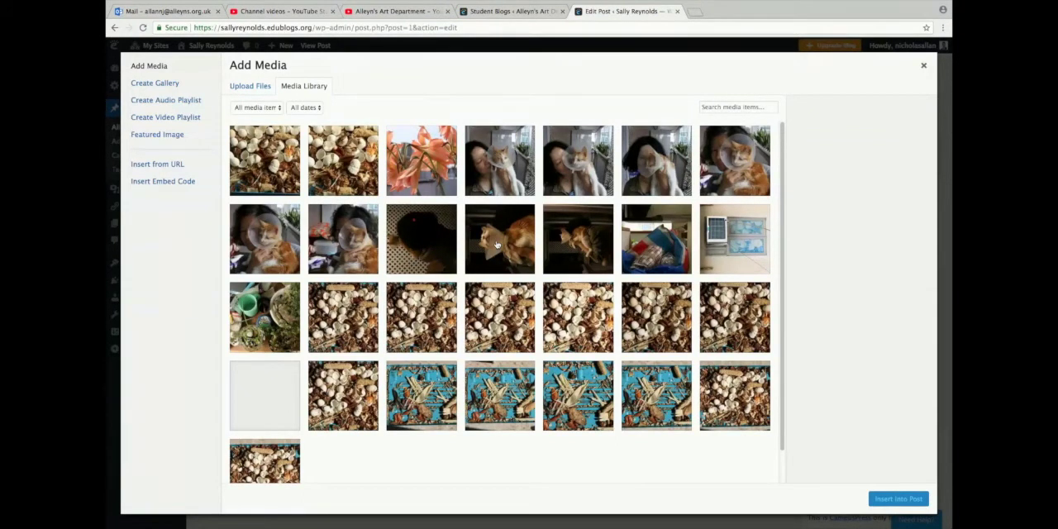
{"action": "left_click", "coordinate": [496, 245]}
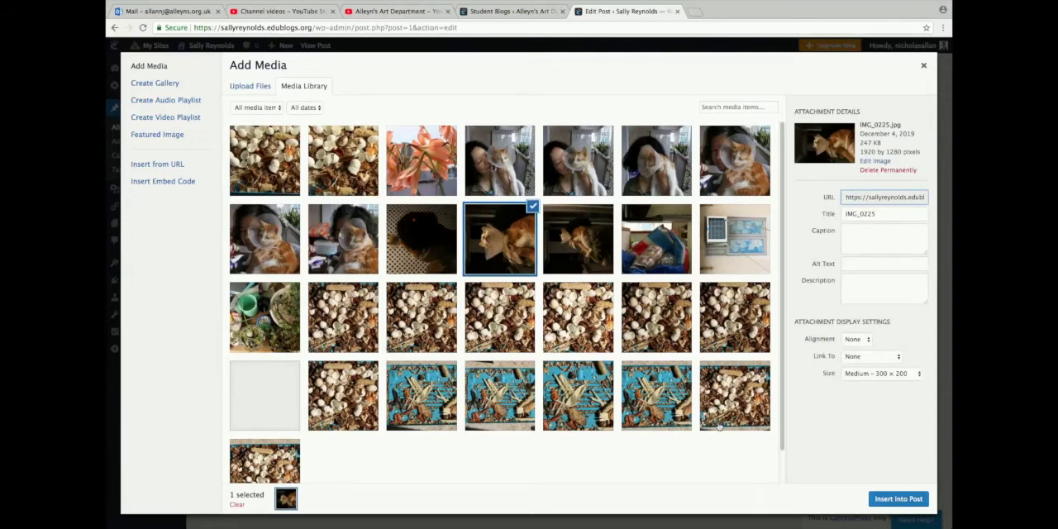
{"action": "left_click", "coordinate": [871, 376]}
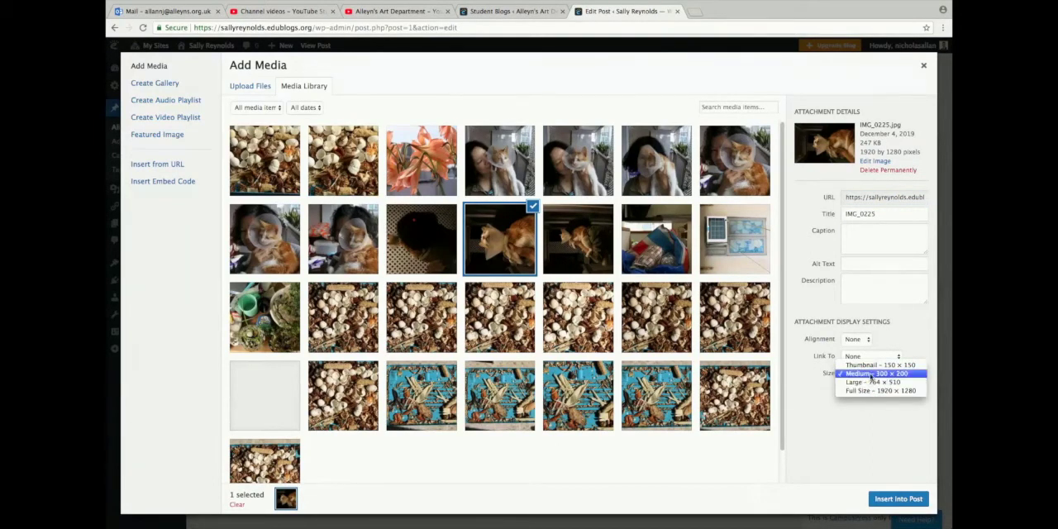
{"action": "left_click", "coordinate": [870, 384]}
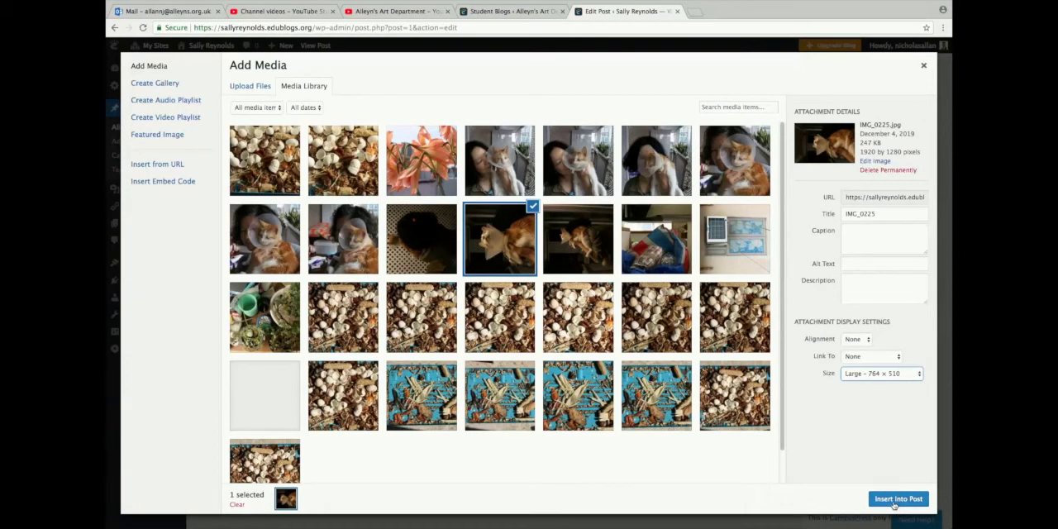
{"action": "left_click", "coordinate": [895, 500]}
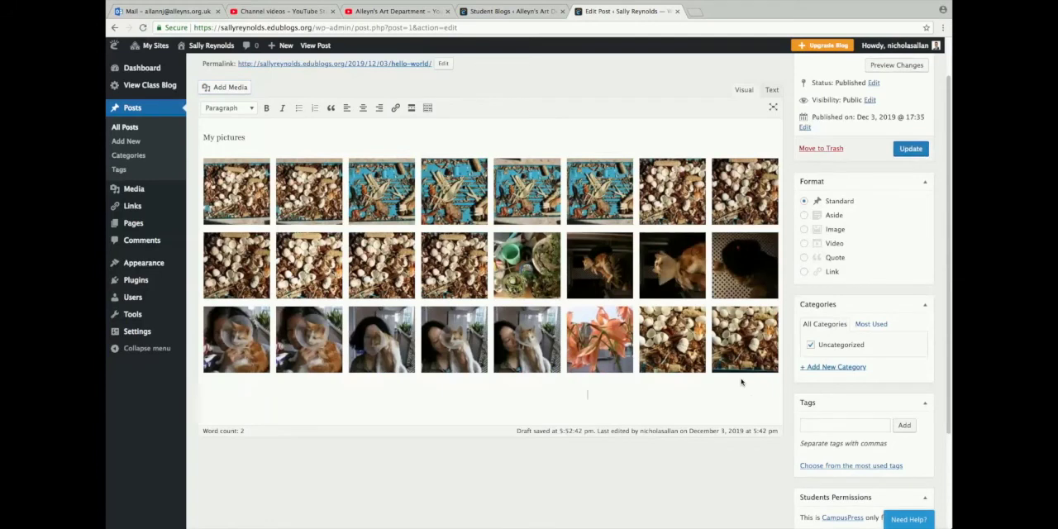
{"action": "scroll", "coordinate": [741, 380], "scroll_direction": "down", "scroll_amount": 3}
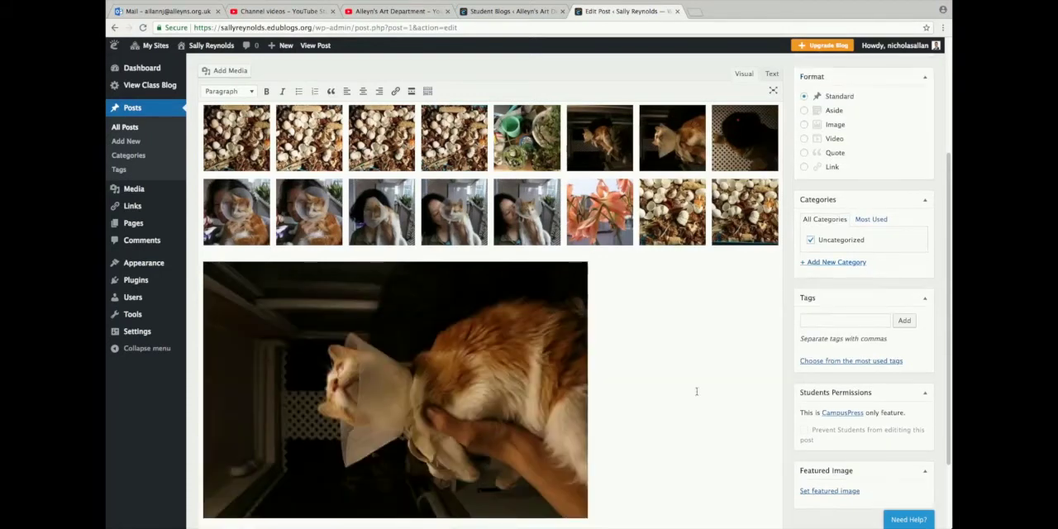
{"action": "scroll", "coordinate": [696, 391], "scroll_direction": "down", "scroll_amount": 2}
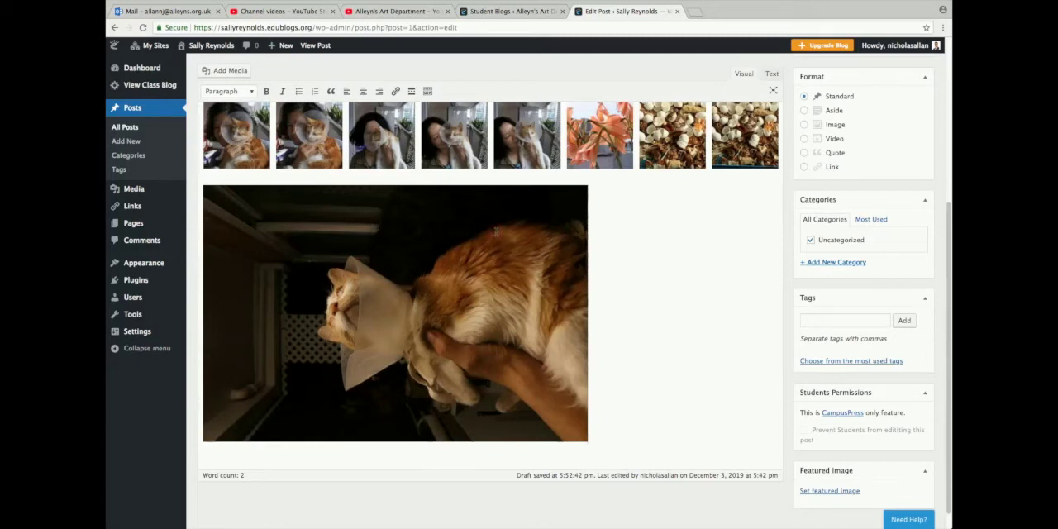
Rotate the original of the inserted cat photo 90° clockwise, save it and update the image in the post
{"action": "left_click", "coordinate": [426, 232]}
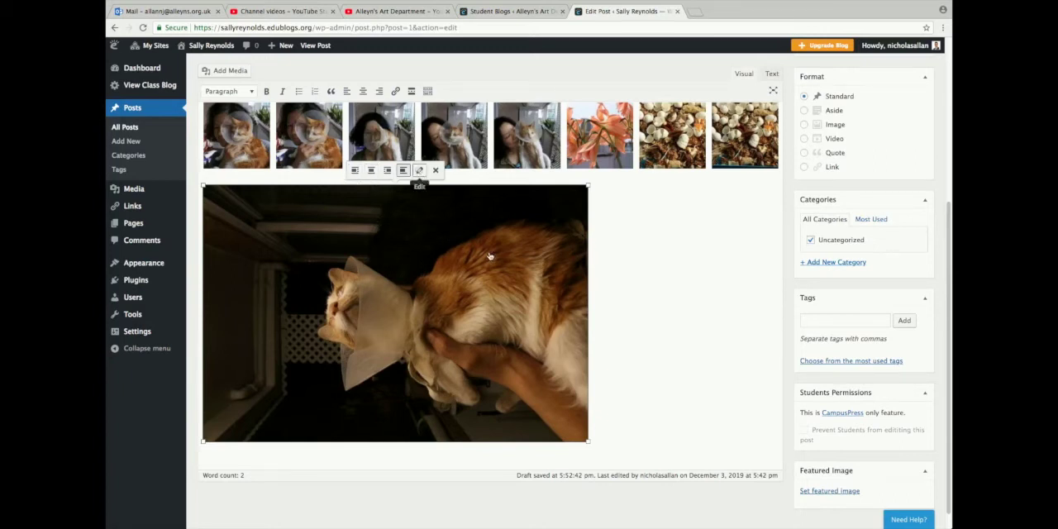
{"action": "left_click", "coordinate": [420, 170]}
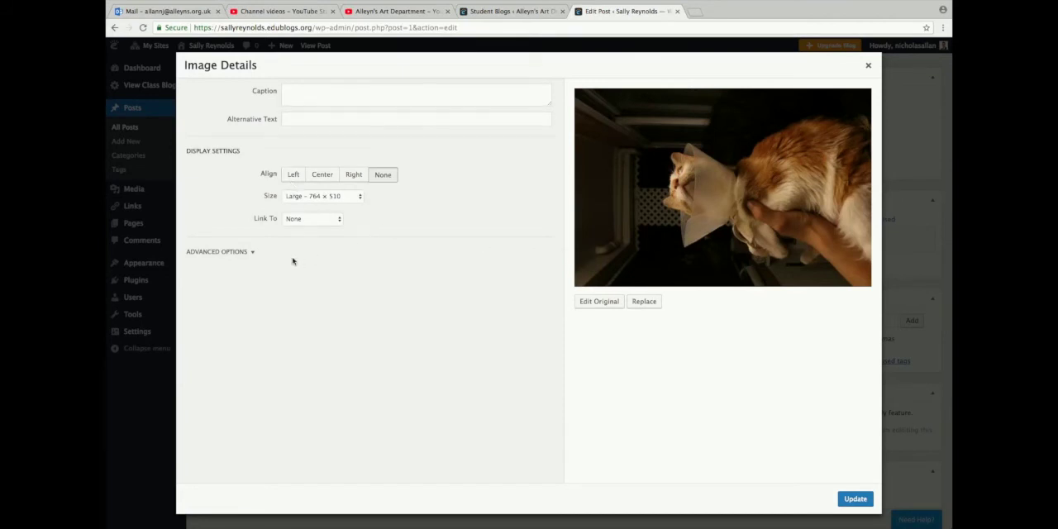
{"action": "left_click", "coordinate": [251, 254]}
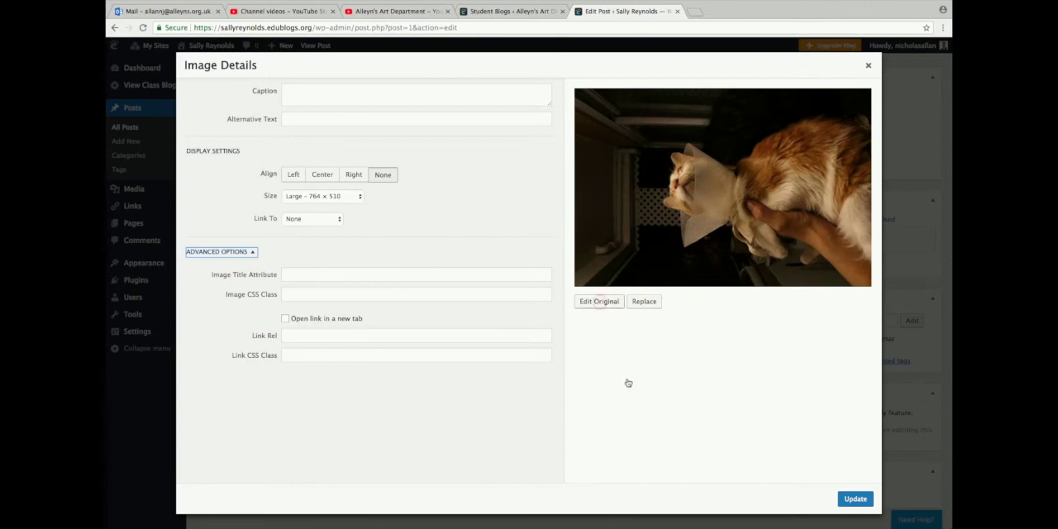
{"action": "left_click", "coordinate": [601, 305]}
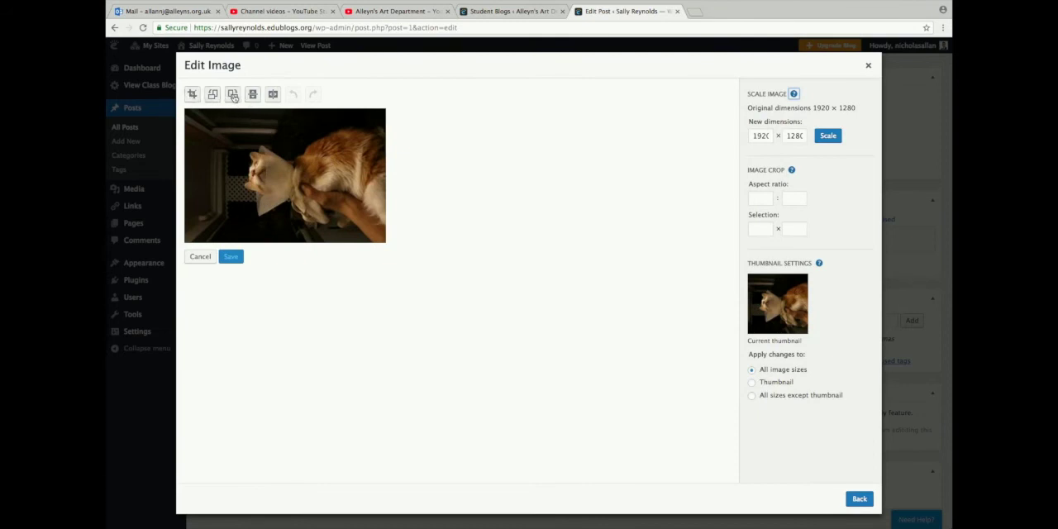
{"action": "left_click", "coordinate": [234, 96]}
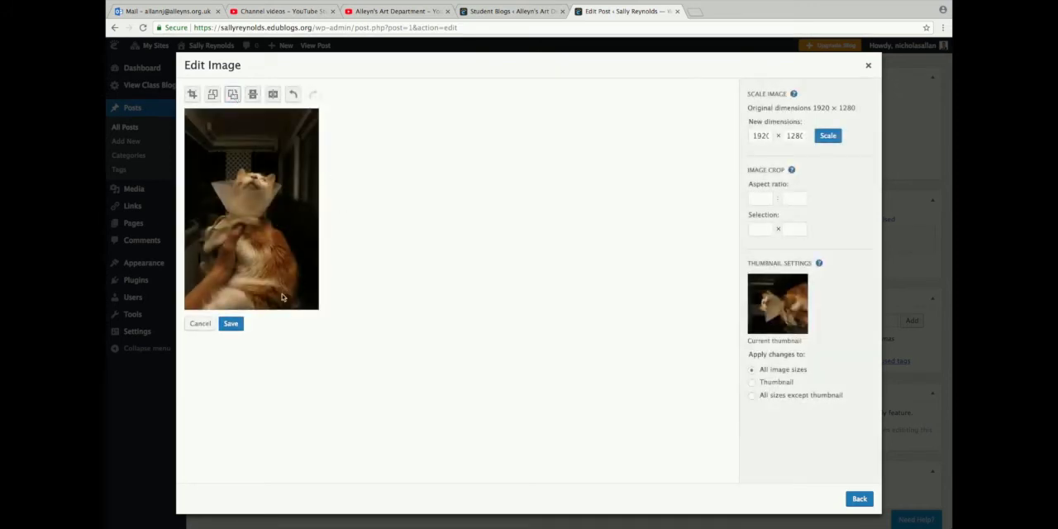
{"action": "left_click", "coordinate": [231, 323]}
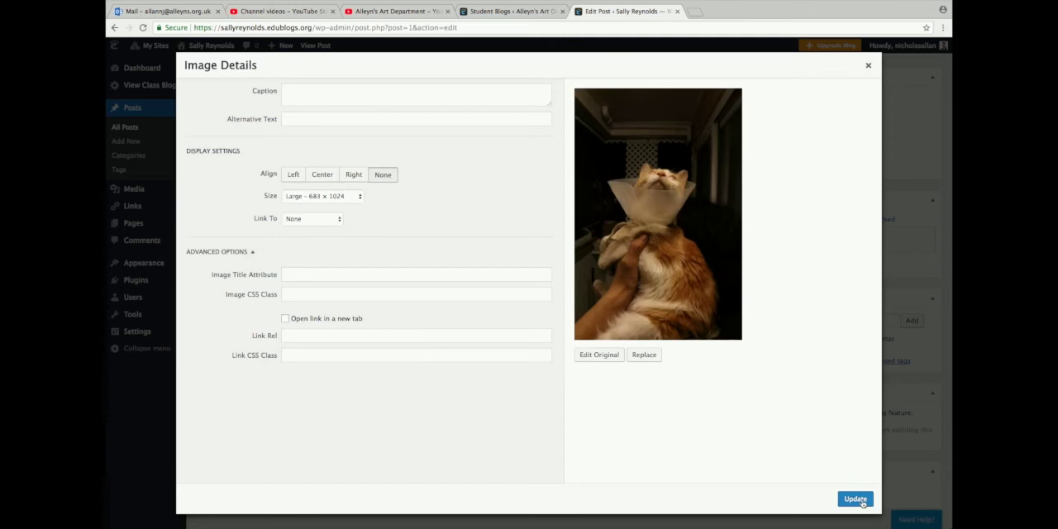
{"action": "left_click", "coordinate": [856, 500]}
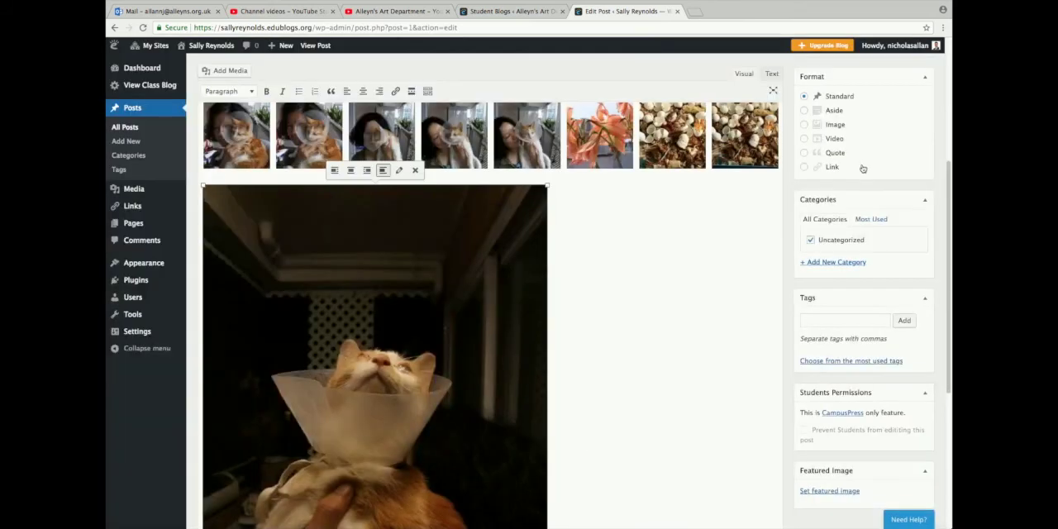
Scale the rotated cat photo down slightly in the post, keeping its proportions
{"action": "scroll", "coordinate": [693, 243], "scroll_direction": "down", "scroll_amount": 5}
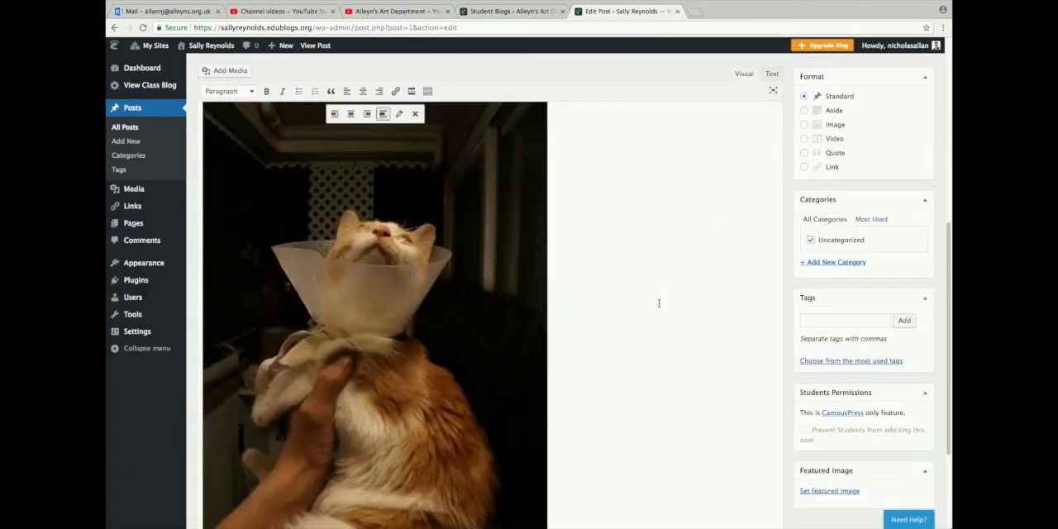
{"action": "scroll", "coordinate": [579, 372], "scroll_direction": "down", "scroll_amount": 1}
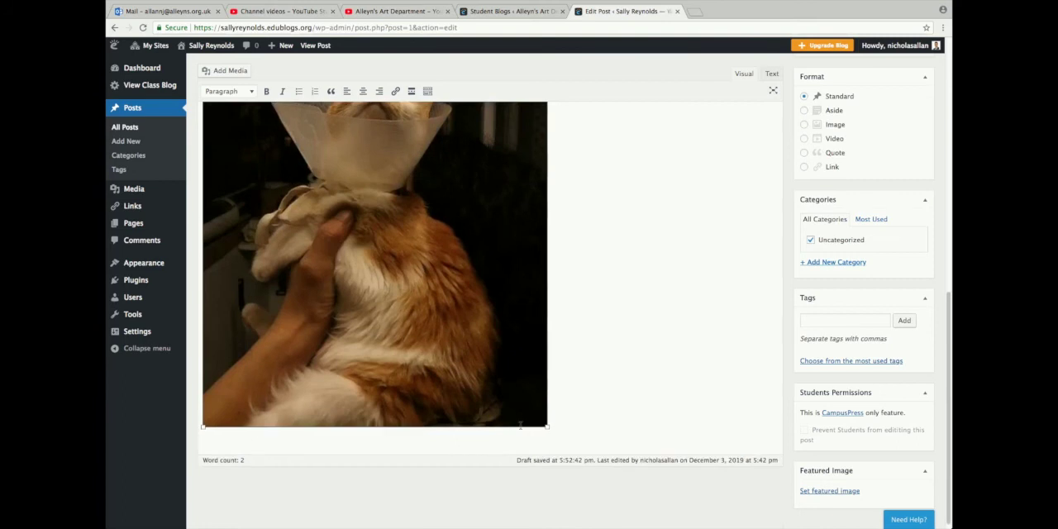
{"action": "left_click", "coordinate": [534, 417]}
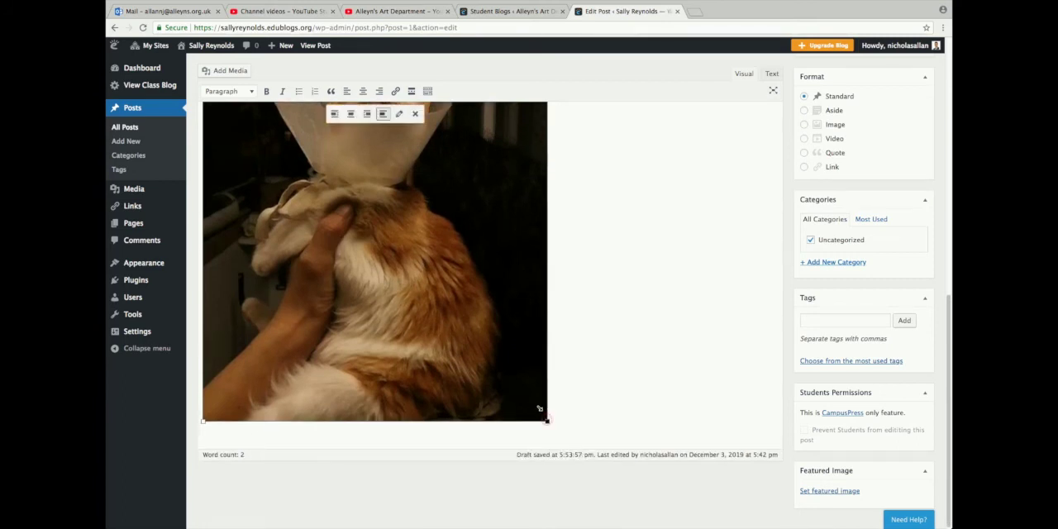
{"action": "left_click_drag", "start_coordinate": [547, 421], "coordinate": [515, 378]}
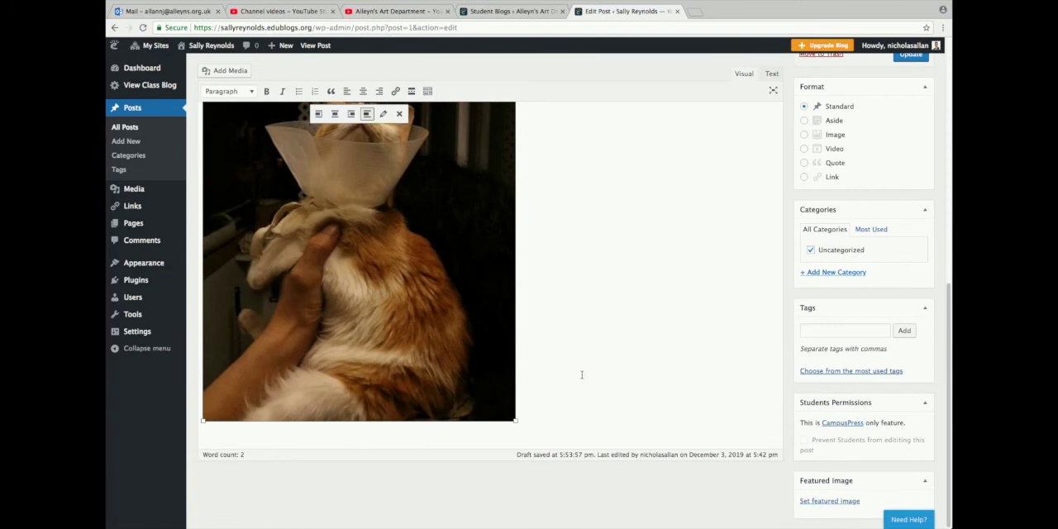
{"action": "scroll", "coordinate": [581, 374], "scroll_direction": "up", "scroll_amount": 3}
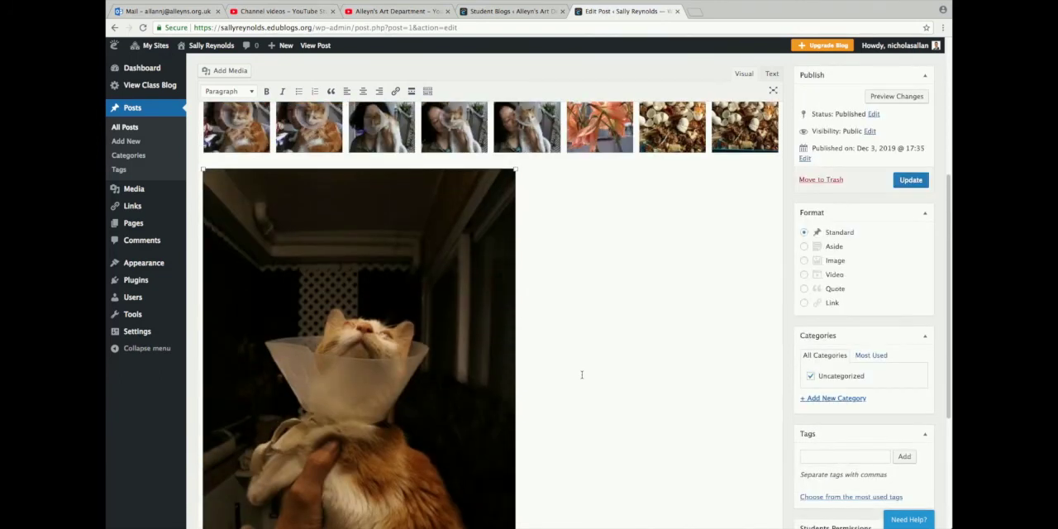
{"action": "scroll", "coordinate": [581, 374], "scroll_direction": "up", "scroll_amount": 5}
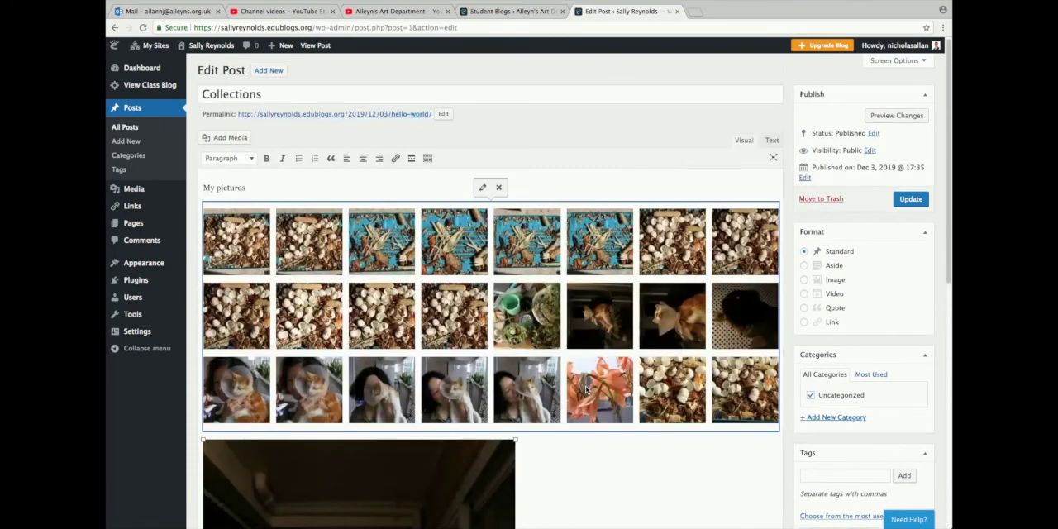
Add an empty line below the cat photo at the end of the post
{"action": "scroll", "coordinate": [632, 477], "scroll_direction": "down", "scroll_amount": 5}
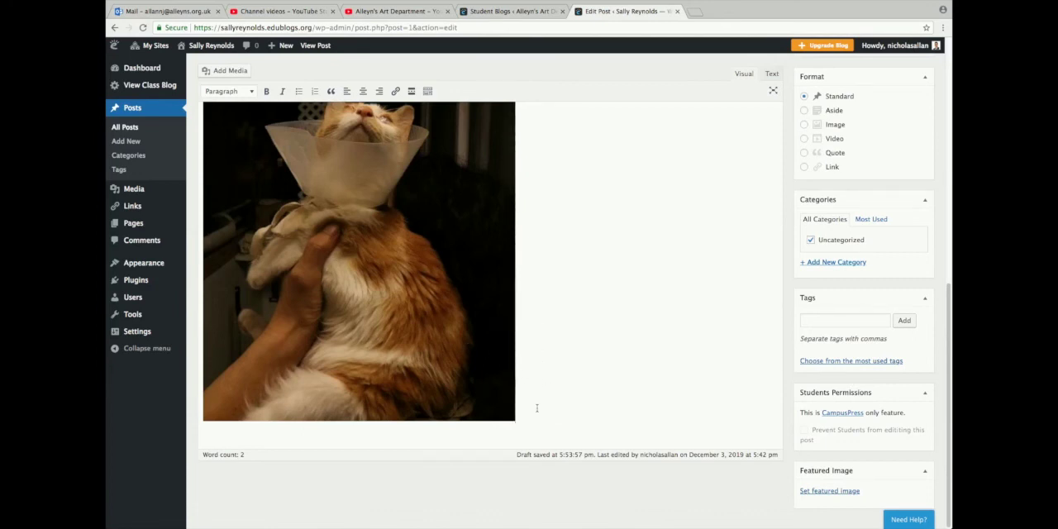
{"action": "left_click", "coordinate": [537, 406]}
{"action": "key", "text": "Return"}
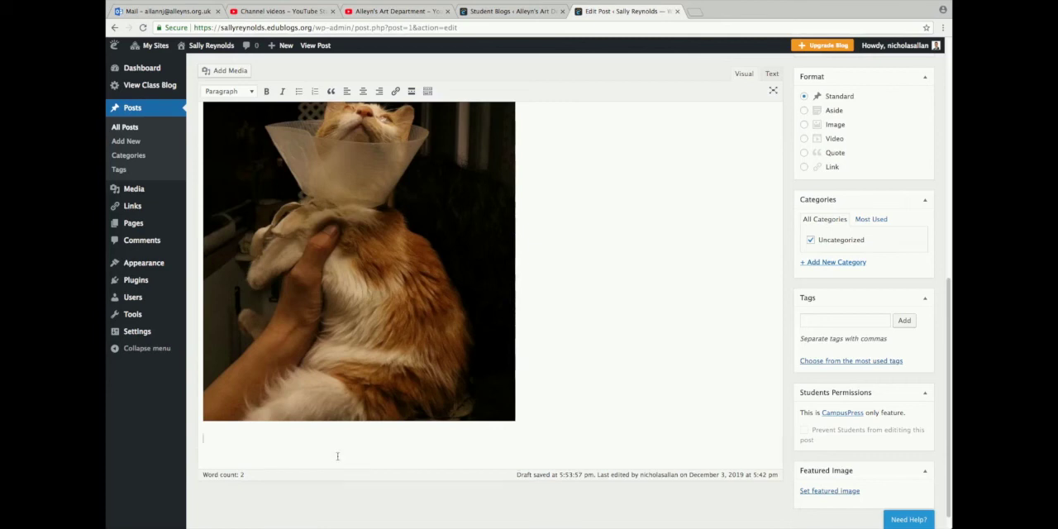
Create a new gallery from the images IMG_0240 and IMG_0232 and set it to 2 columns
{"action": "left_click", "coordinate": [230, 71]}
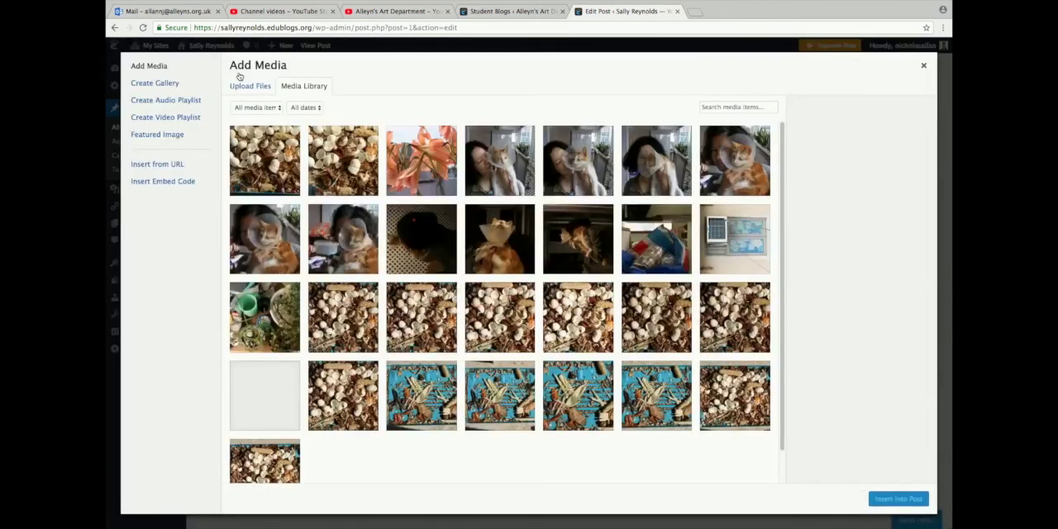
{"action": "left_click", "coordinate": [171, 84]}
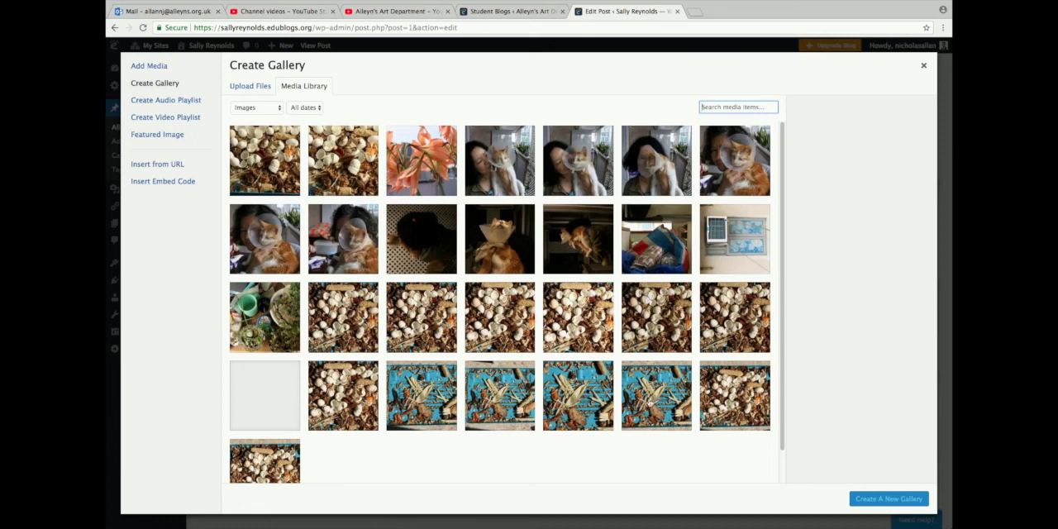
{"action": "left_click", "coordinate": [577, 399]}
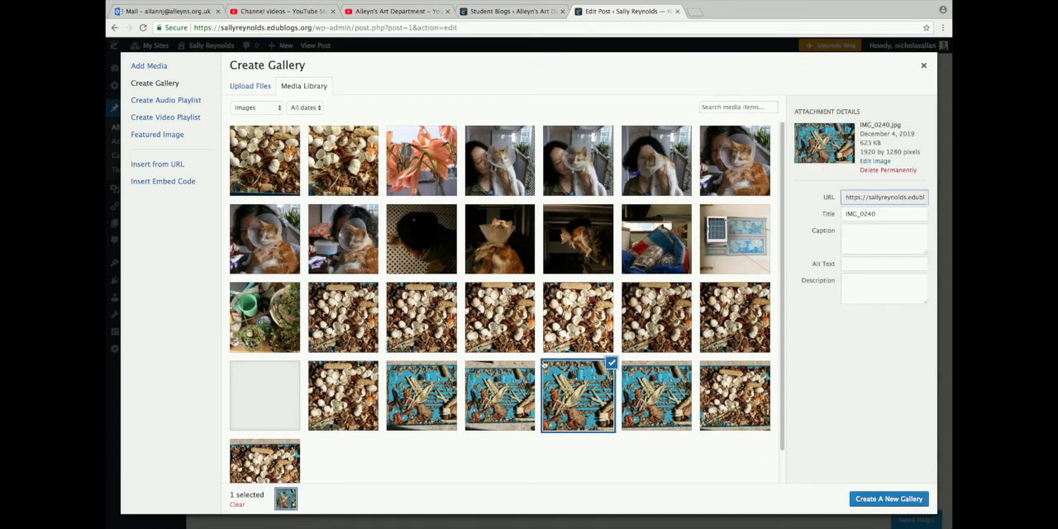
{"action": "left_click", "coordinate": [499, 317]}
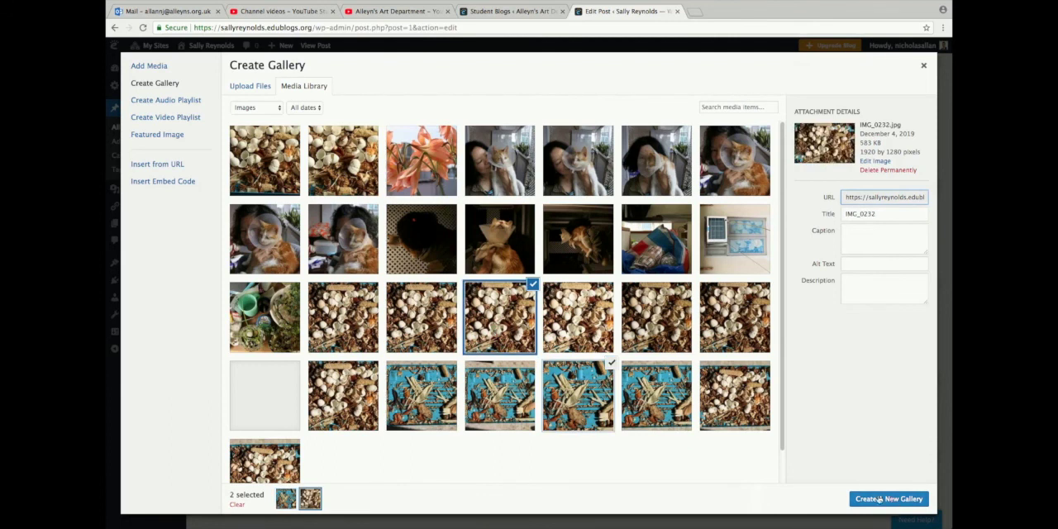
{"action": "left_click", "coordinate": [850, 495]}
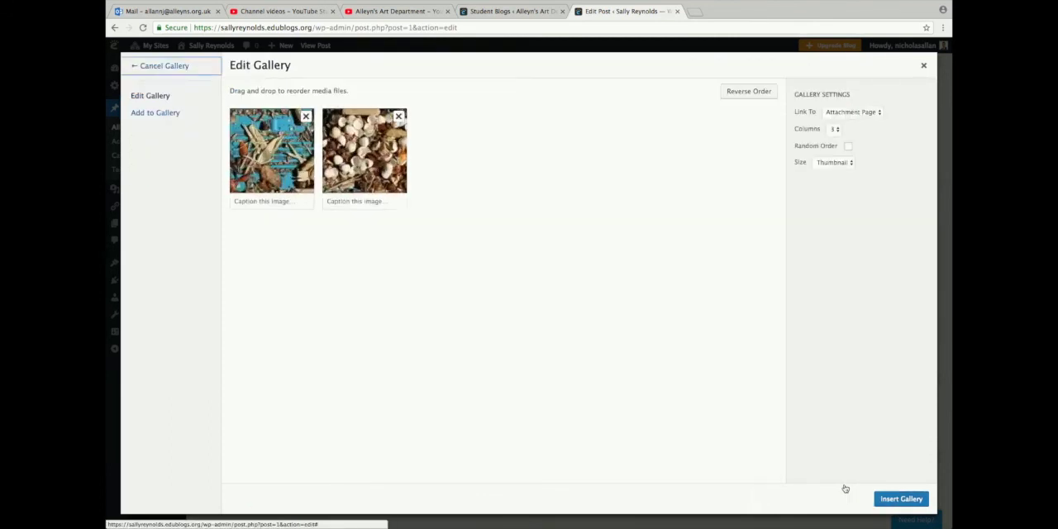
{"action": "left_click", "coordinate": [834, 130]}
{"action": "left_click", "coordinate": [833, 123]}
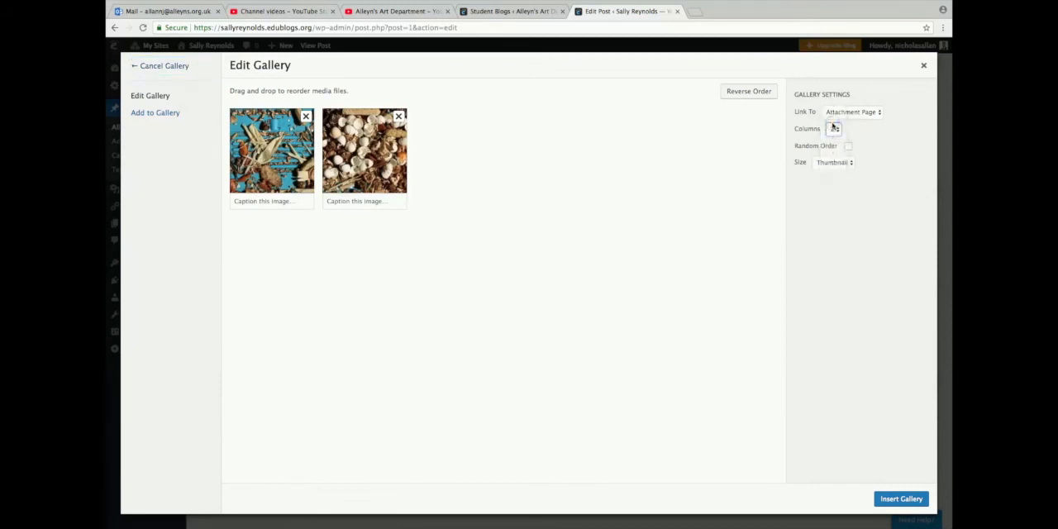
Set the new gallery's image size to Large, insert it below the cat photo and check it in the post
{"action": "left_click", "coordinate": [839, 165]}
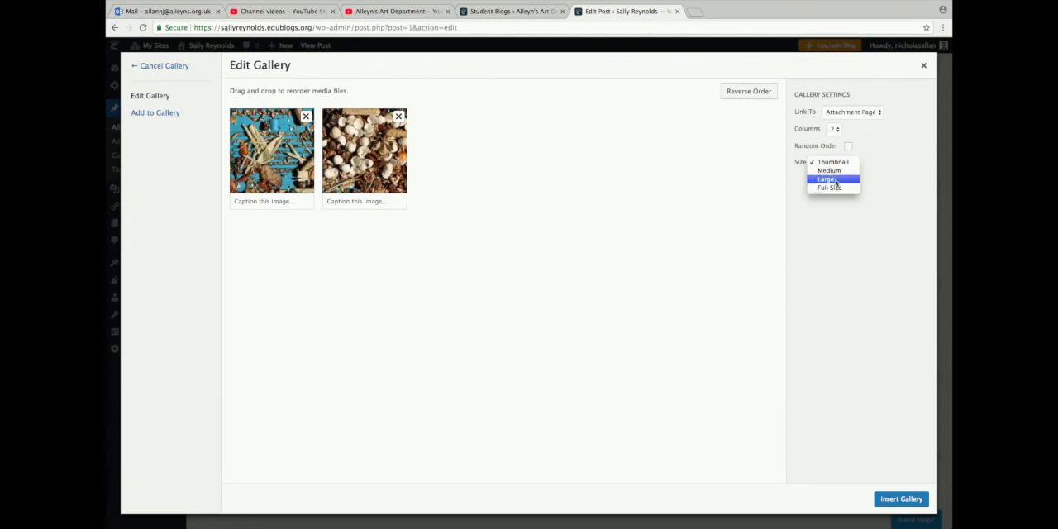
{"action": "left_click", "coordinate": [837, 183]}
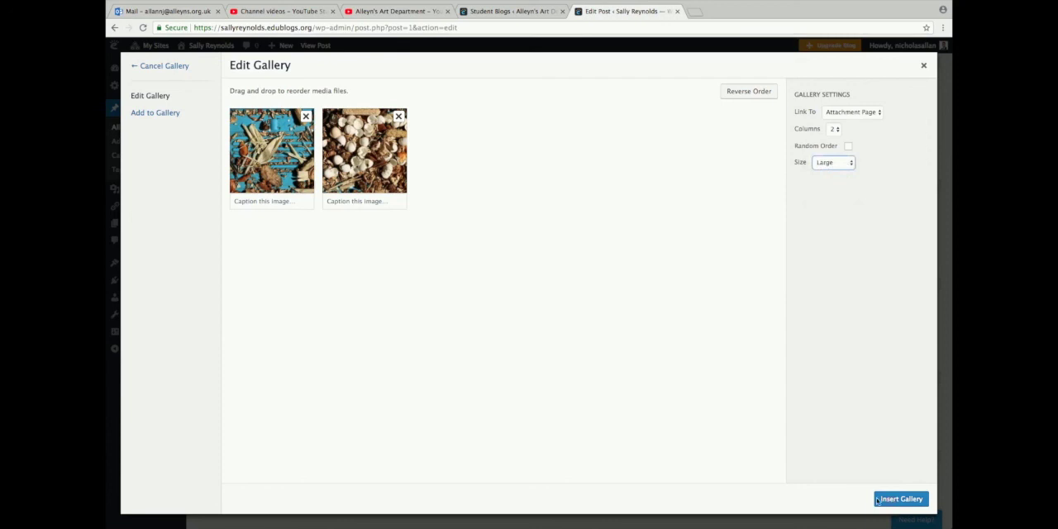
{"action": "left_click", "coordinate": [892, 501]}
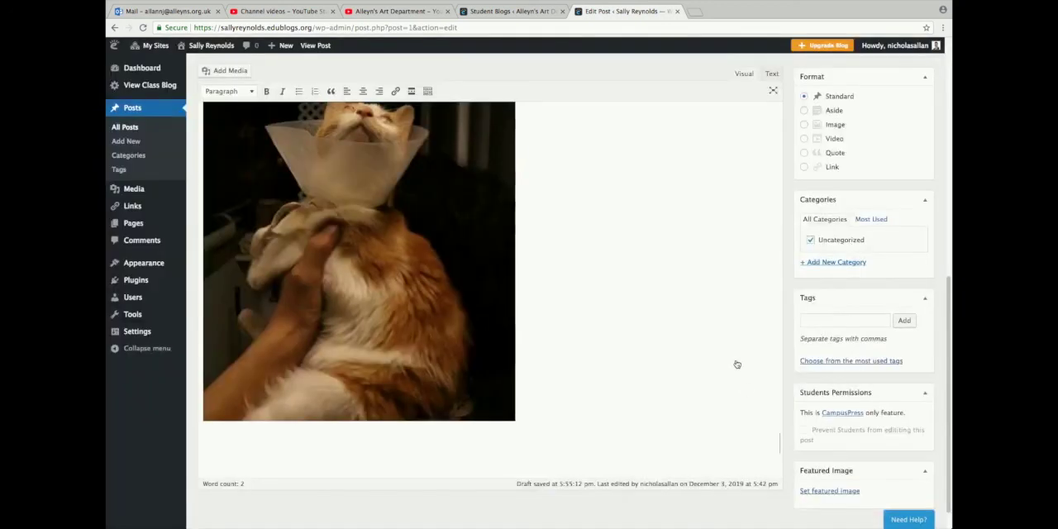
{"action": "scroll", "coordinate": [735, 366], "scroll_direction": "down", "scroll_amount": 1}
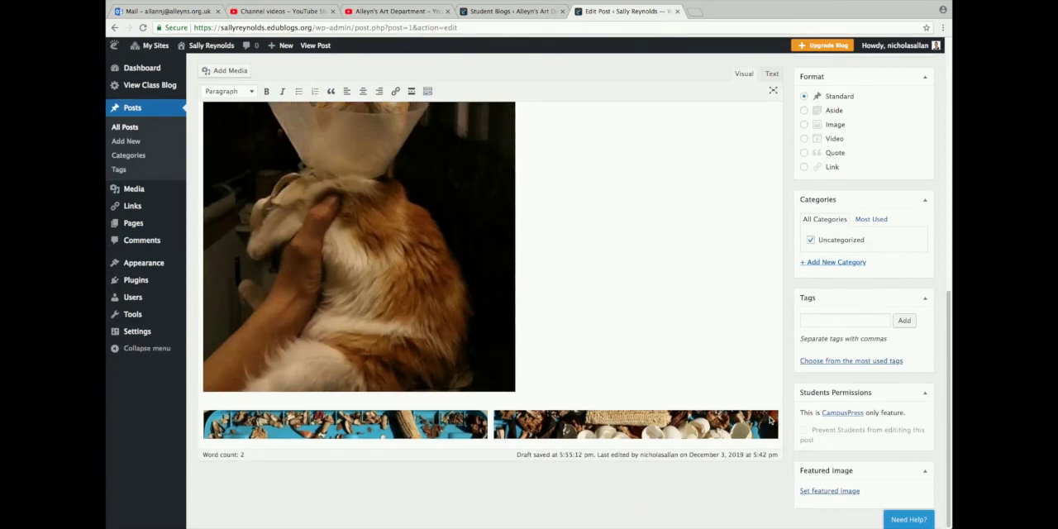
{"action": "scroll", "coordinate": [766, 356], "scroll_direction": "down", "scroll_amount": 3}
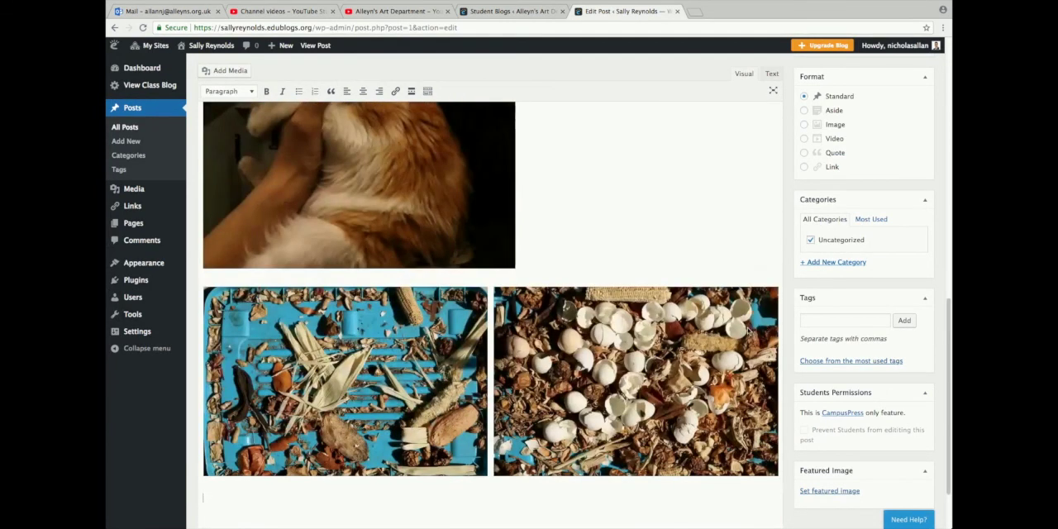
{"action": "scroll", "coordinate": [750, 330], "scroll_direction": "down", "scroll_amount": 2}
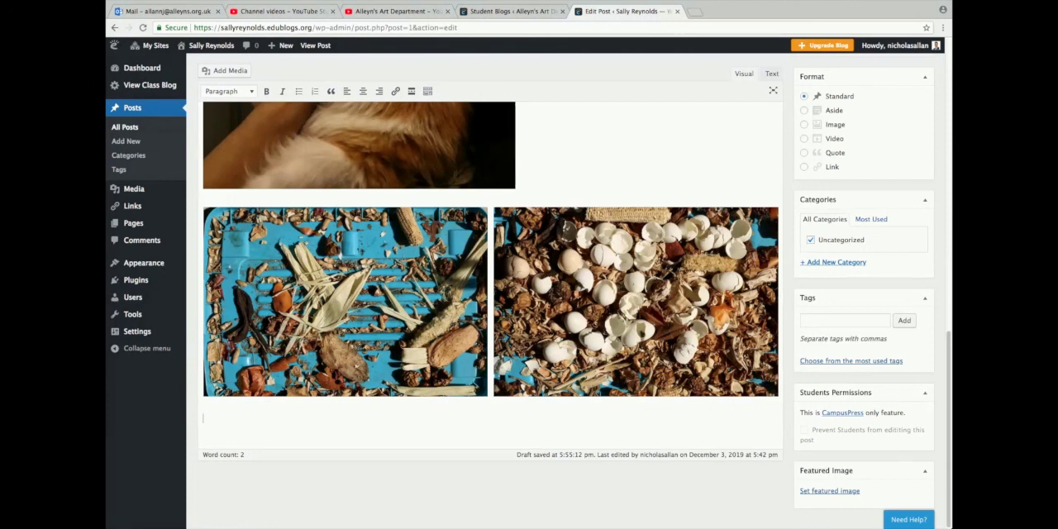
{"action": "scroll", "coordinate": [636, 302], "scroll_direction": "up", "scroll_amount": 1}
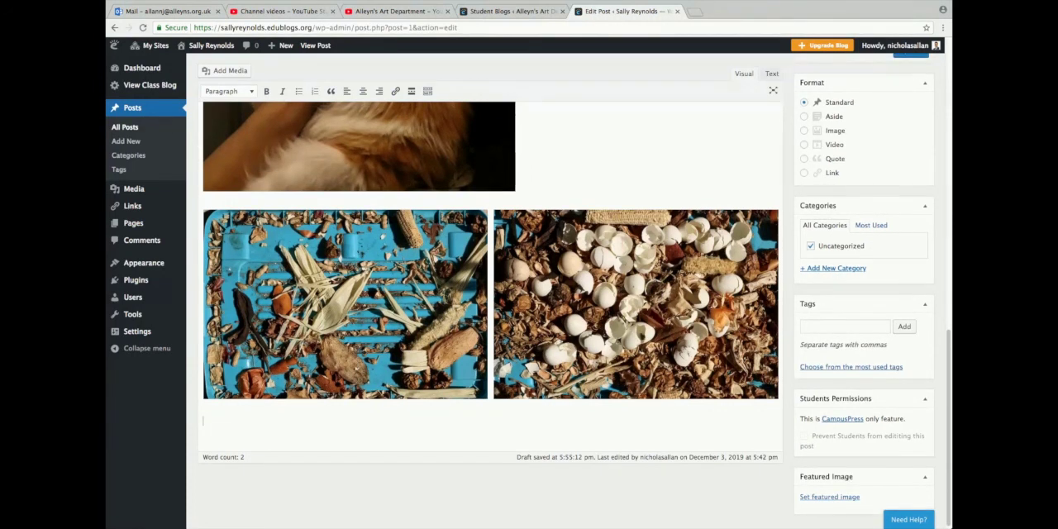
{"action": "scroll", "coordinate": [660, 287], "scroll_direction": "up", "scroll_amount": 3}
{"action": "scroll", "coordinate": [659, 288], "scroll_direction": "up", "scroll_amount": 1}
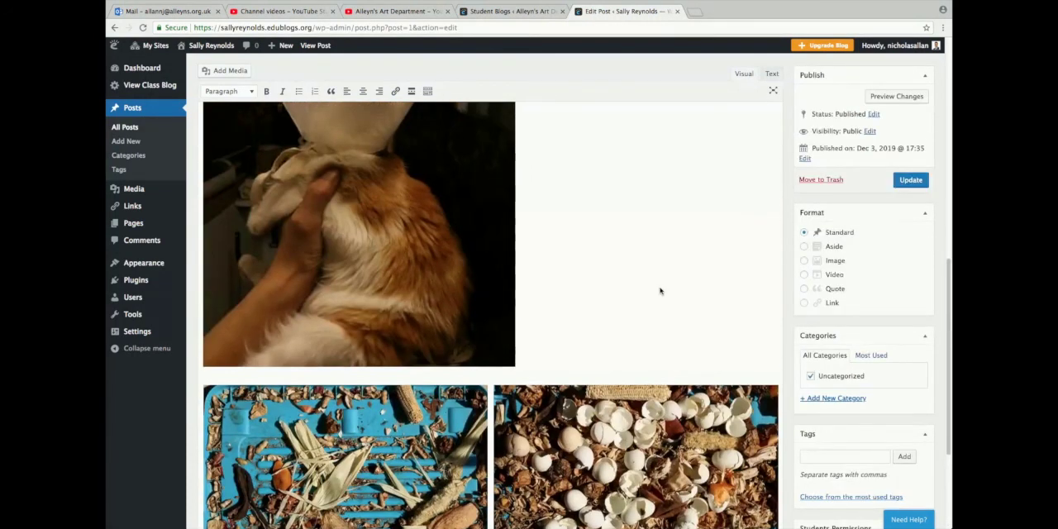